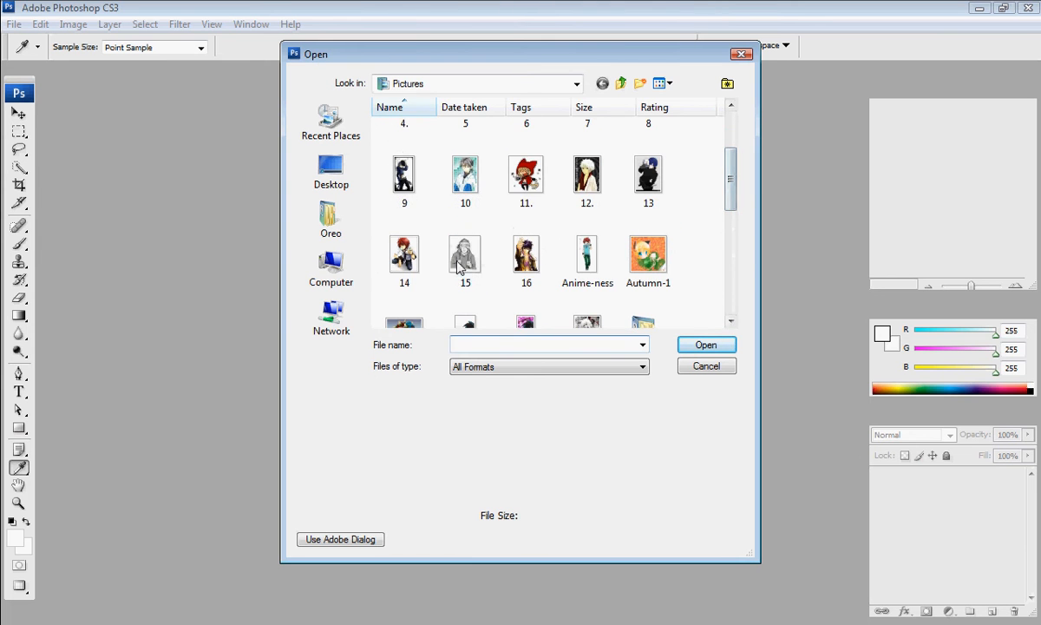
Step: Open the image 14.jpeg and choose the 9 px hard round tip for the Brush tool
double_click(423, 276)
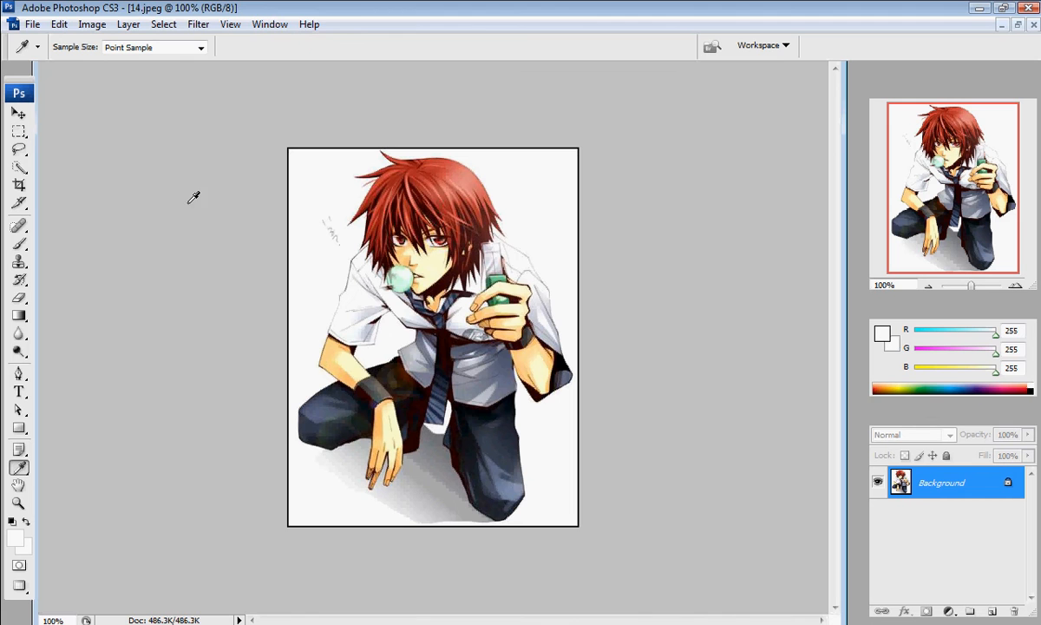
click(20, 244)
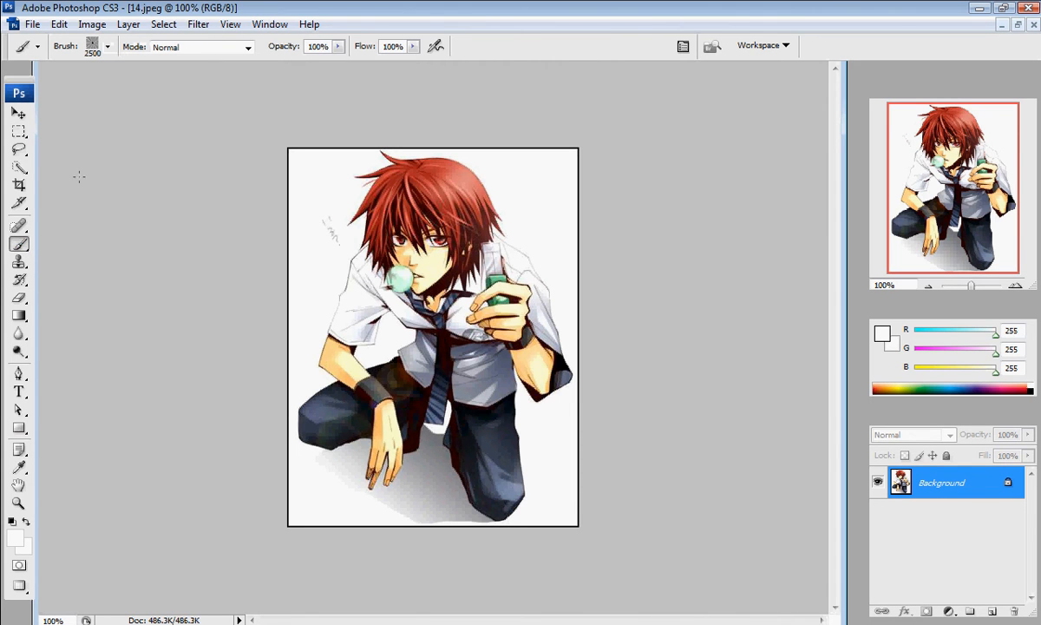
click(108, 46)
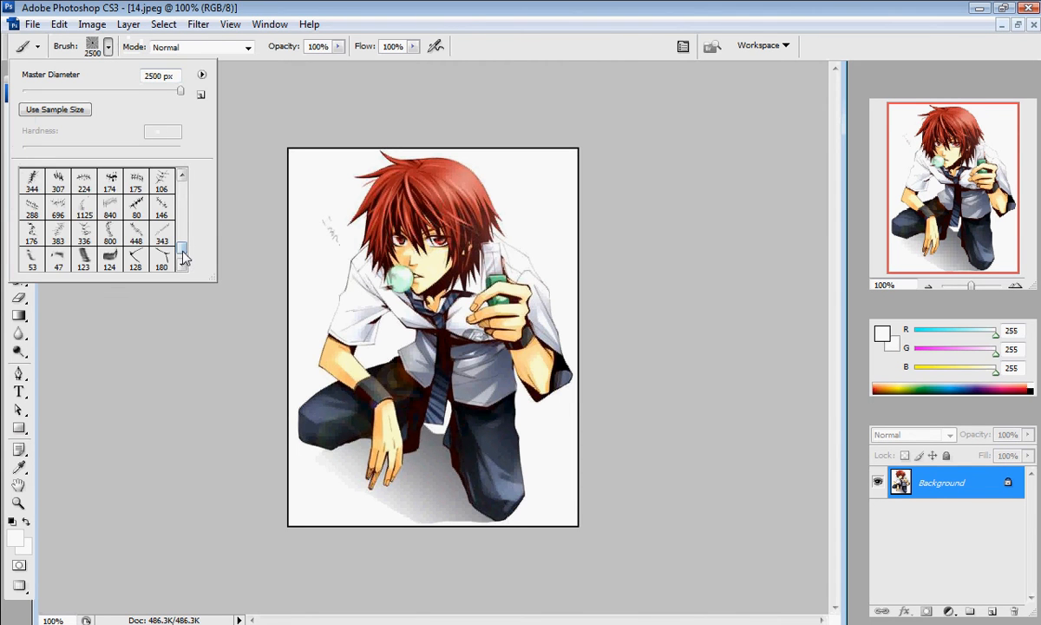
drag(184, 253, 183, 182)
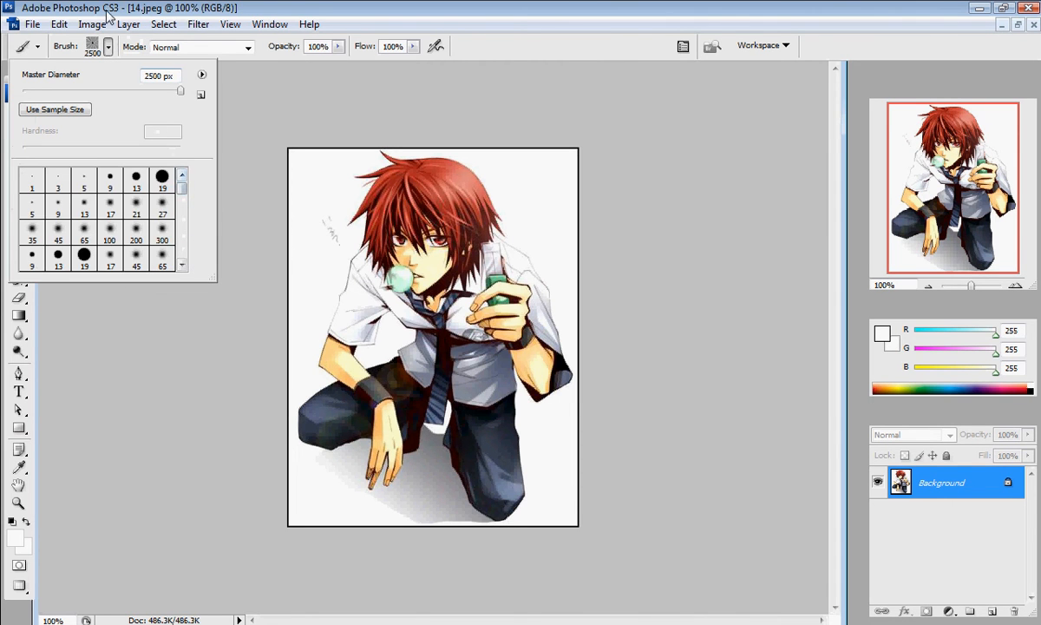
click(108, 177)
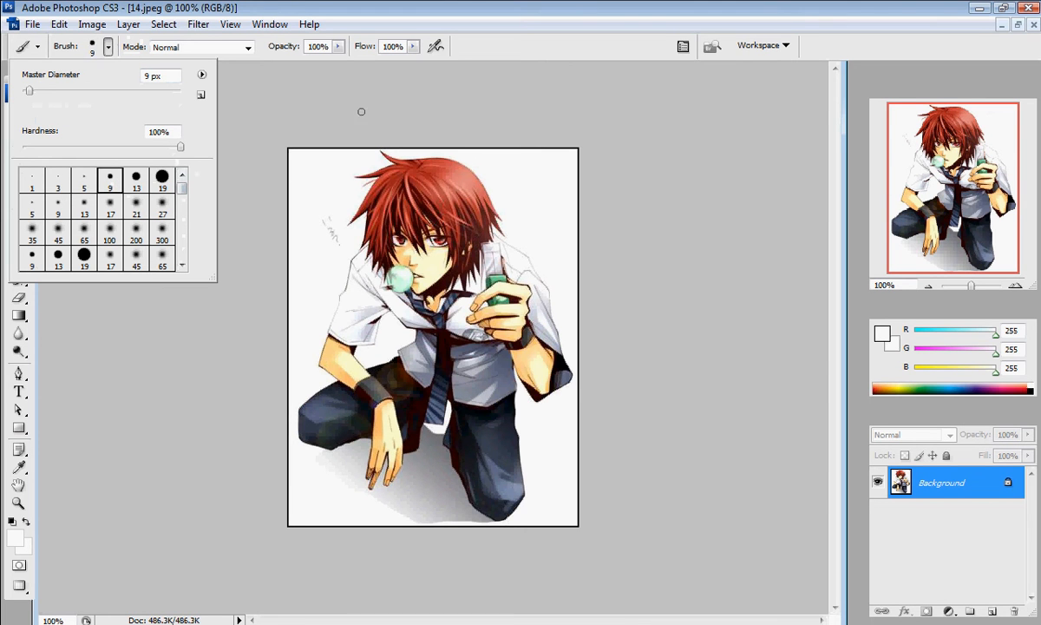
Step: Set the brush's painting mode to Color
click(227, 48)
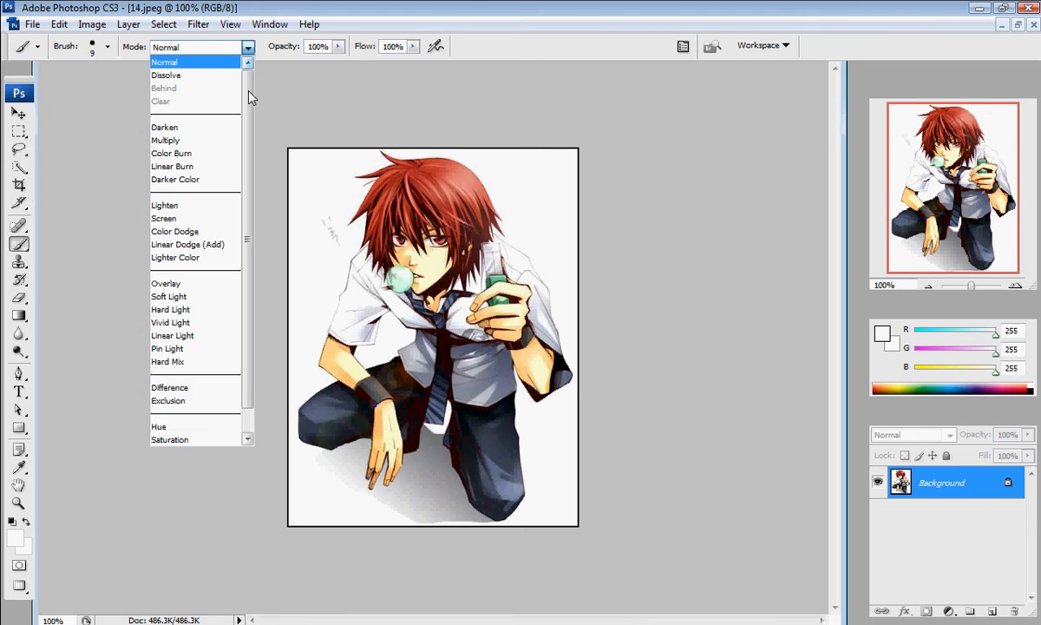
scroll(251, 127, down, 1)
click(235, 428)
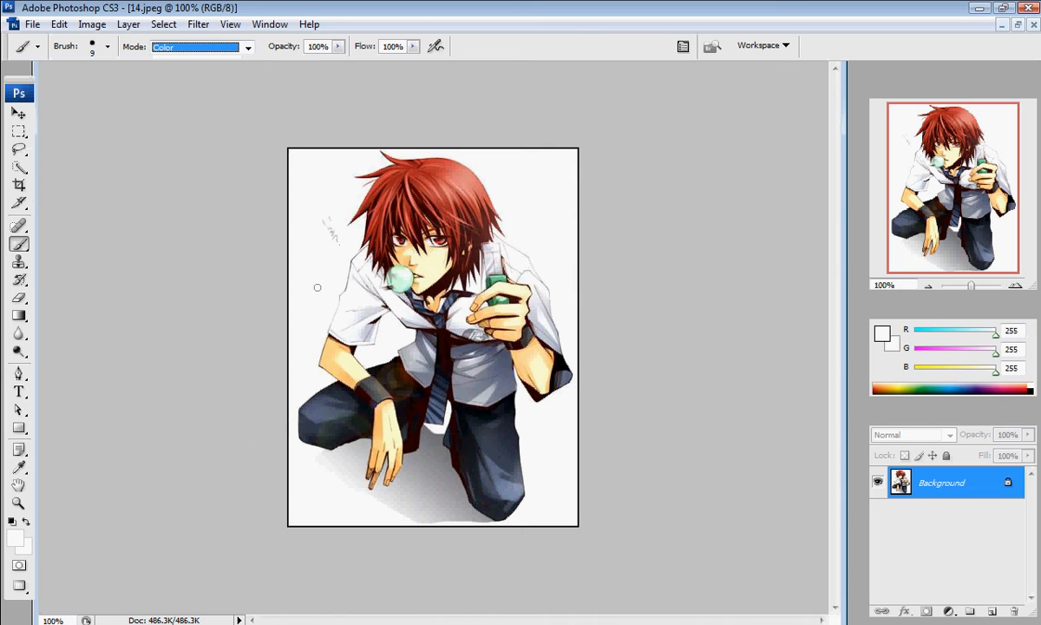
Step: Paint white in Color mode over the character's red hair, directly on the Background layer
mouse_move(415, 174)
mouse_down()
mouse_move(459, 170)
mouse_move(467, 211)
mouse_up()
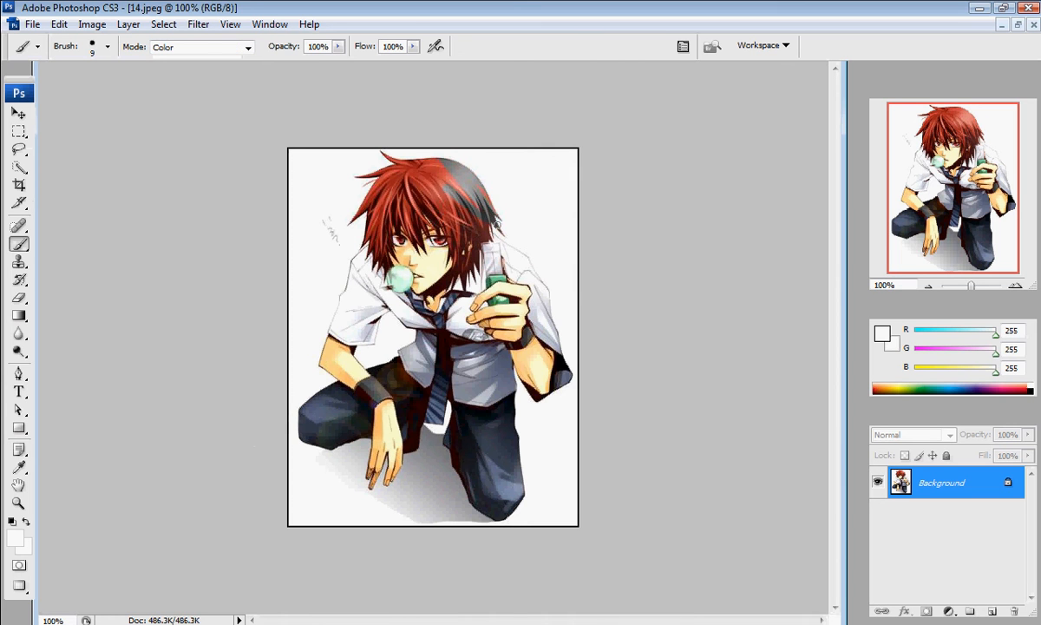
mouse_move(397, 159)
mouse_down()
mouse_move(474, 202)
mouse_move(463, 187)
mouse_move(394, 170)
mouse_move(395, 159)
mouse_move(453, 157)
mouse_up()
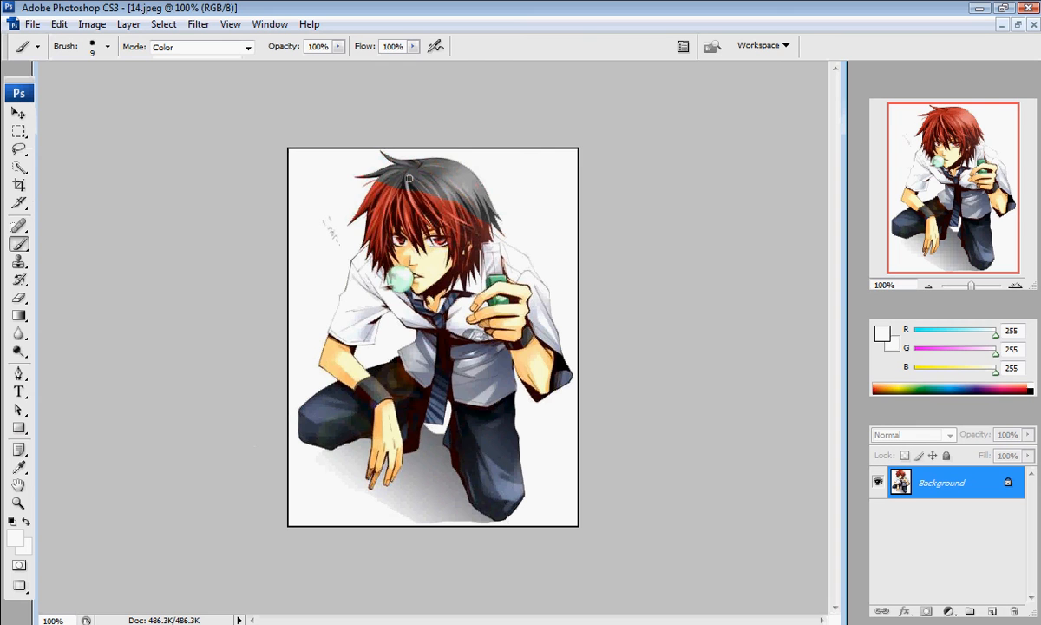
mouse_move(362, 210)
mouse_down()
mouse_move(380, 177)
mouse_move(366, 187)
mouse_move(390, 205)
mouse_move(378, 241)
mouse_move(363, 237)
mouse_move(377, 238)
mouse_move(364, 199)
mouse_move(389, 270)
mouse_move(382, 222)
mouse_move(390, 254)
mouse_move(401, 179)
mouse_move(442, 224)
mouse_move(464, 235)
mouse_move(433, 197)
mouse_move(507, 236)
mouse_move(489, 243)
mouse_move(374, 184)
mouse_move(387, 207)
mouse_move(372, 217)
mouse_move(385, 218)
mouse_move(351, 191)
mouse_up()
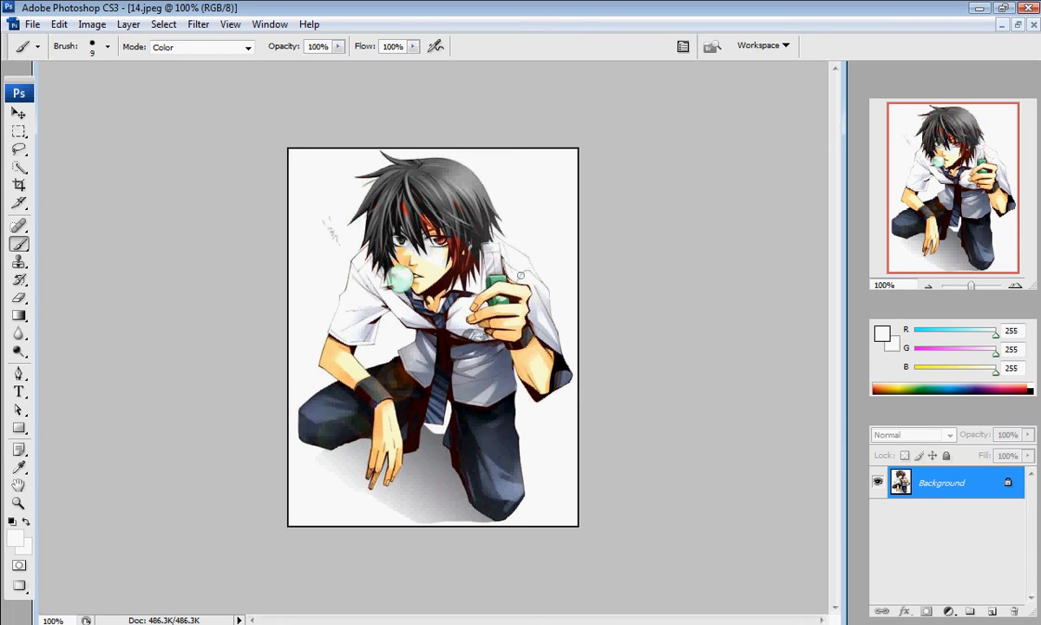
Step: Add a new layer, then undo both the layer and the hair painting on the Background
click(993, 612)
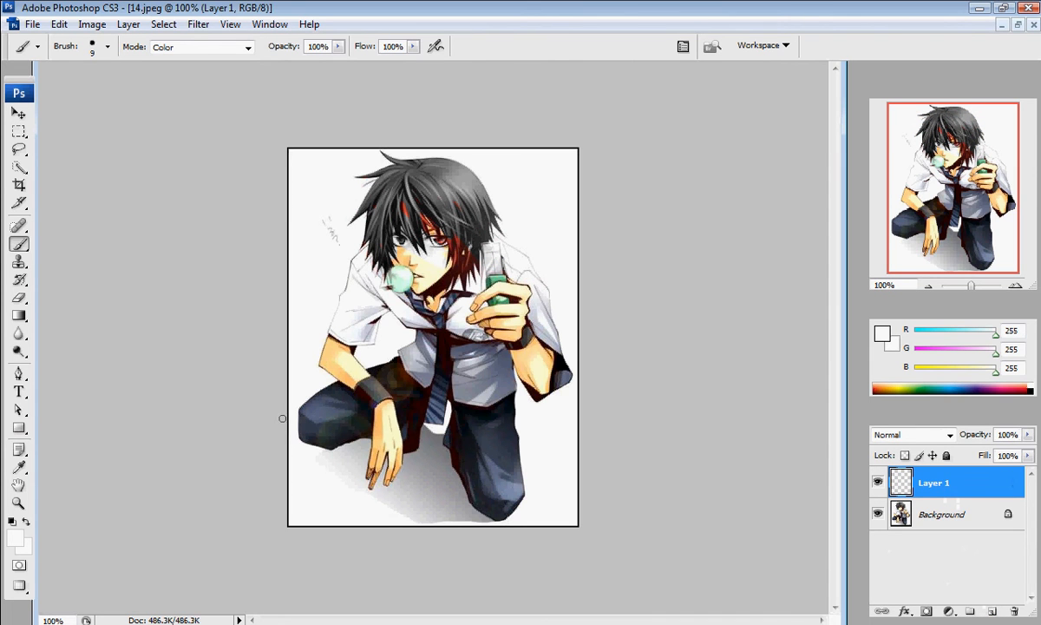
click(18, 295)
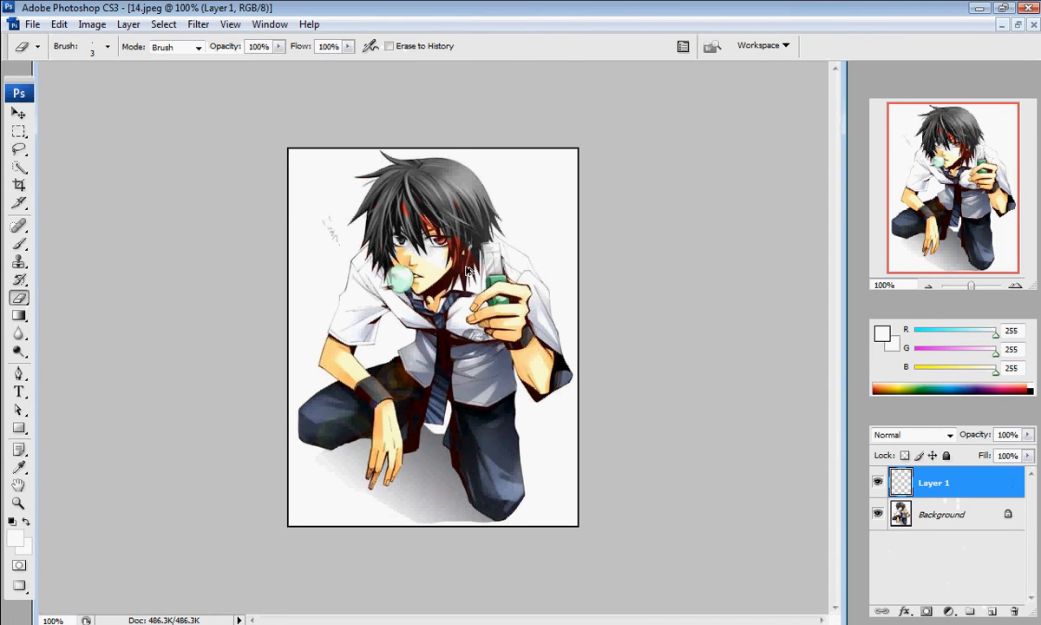
key(ctrl+alt+z)
key(ctrl+alt+z)
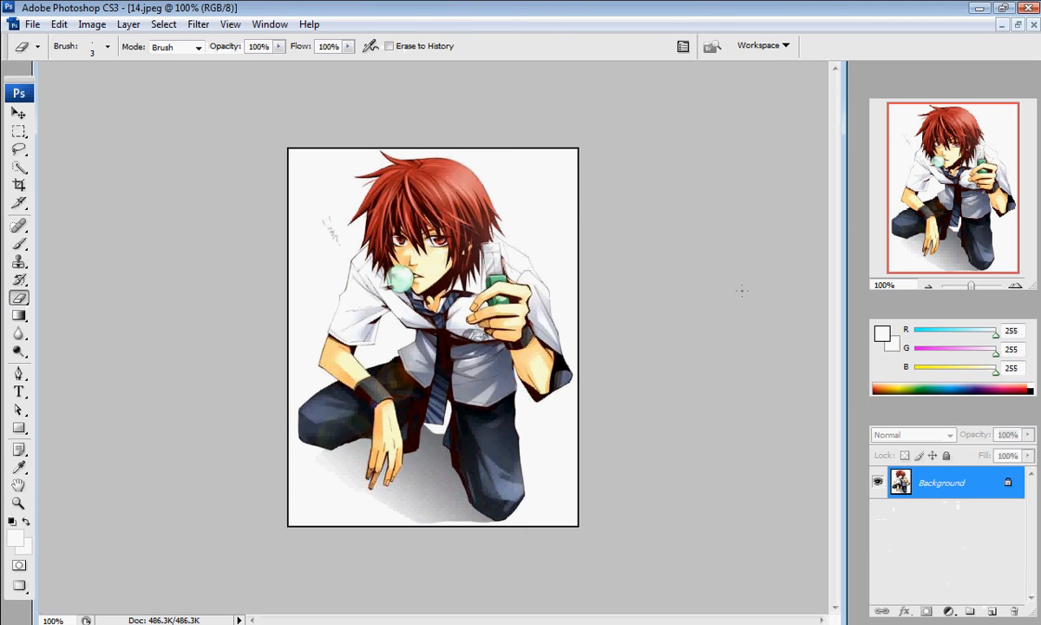
Step: Add a new layer above the Background and set the layer's blending mode to Color
click(991, 611)
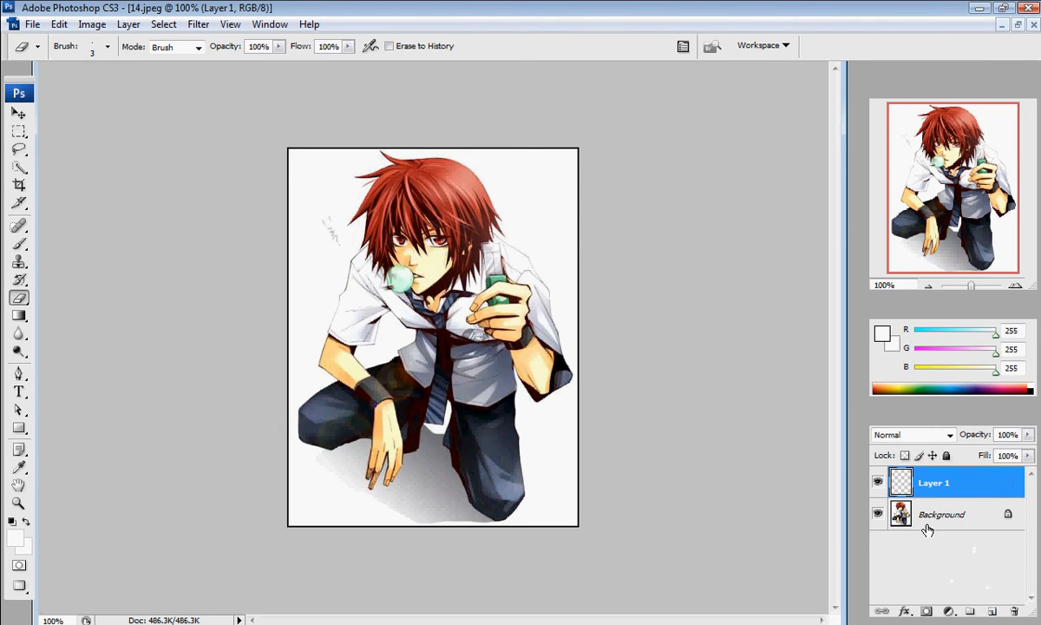
click(19, 243)
drag(401, 145, 455, 179)
key(ctrl+z)
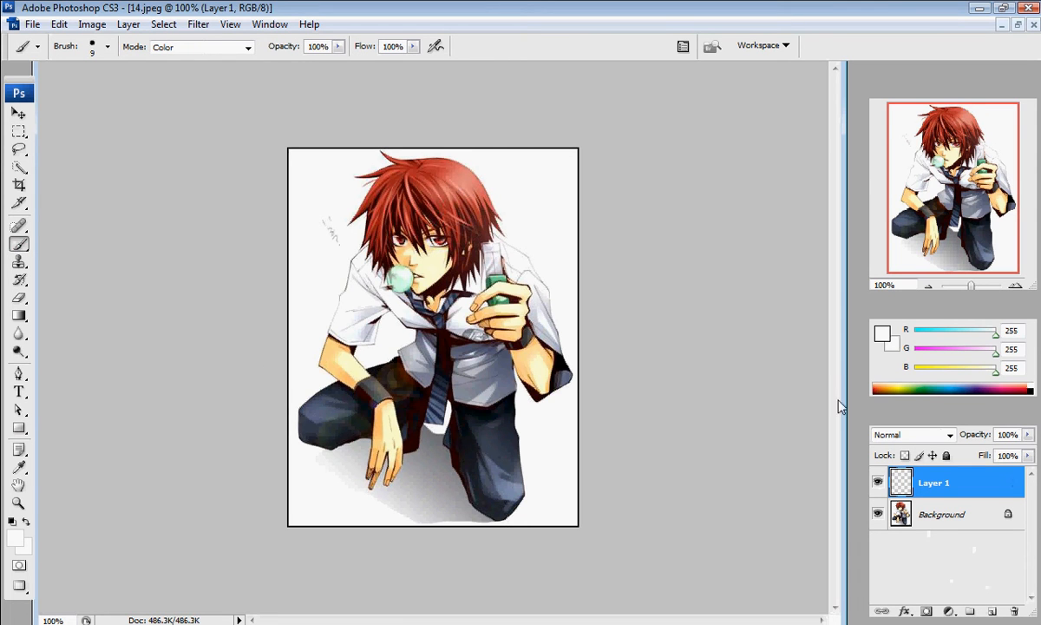
click(894, 434)
click(885, 410)
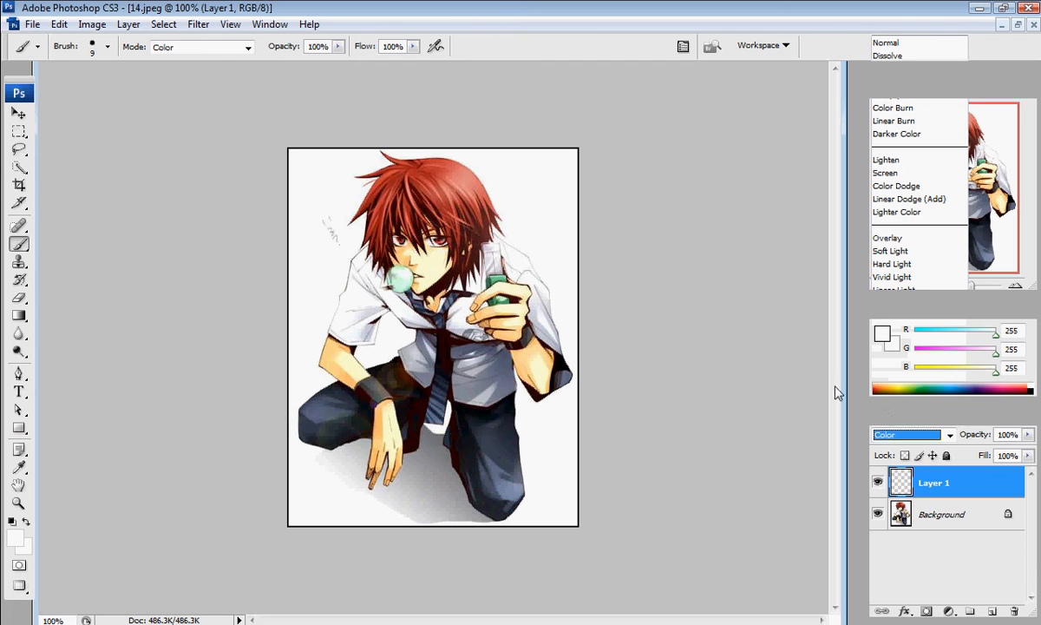
Step: Paint white over the hair on Layer 1 and erase thin streaks from it with the 3 px Eraser
drag(466, 187, 437, 175)
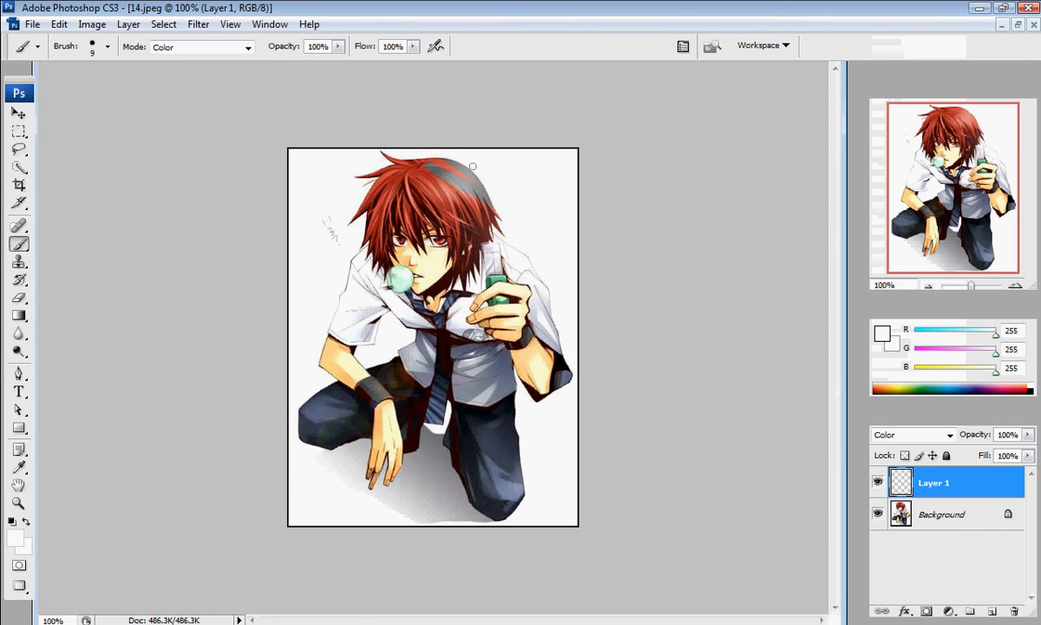
mouse_move(357, 177)
mouse_down()
mouse_move(395, 154)
mouse_move(367, 222)
mouse_move(380, 250)
mouse_move(386, 185)
mouse_move(376, 185)
mouse_move(405, 158)
mouse_move(415, 234)
mouse_move(406, 195)
mouse_move(393, 213)
mouse_move(432, 167)
mouse_move(491, 190)
mouse_move(406, 155)
mouse_move(460, 152)
mouse_move(378, 165)
mouse_move(397, 187)
mouse_move(480, 212)
mouse_up()
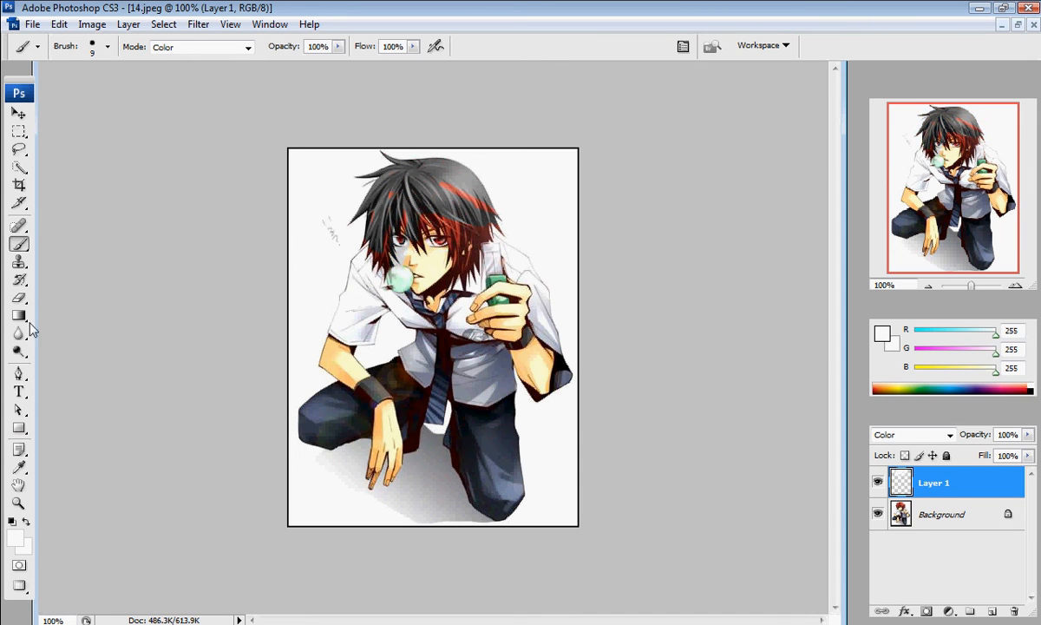
click(18, 297)
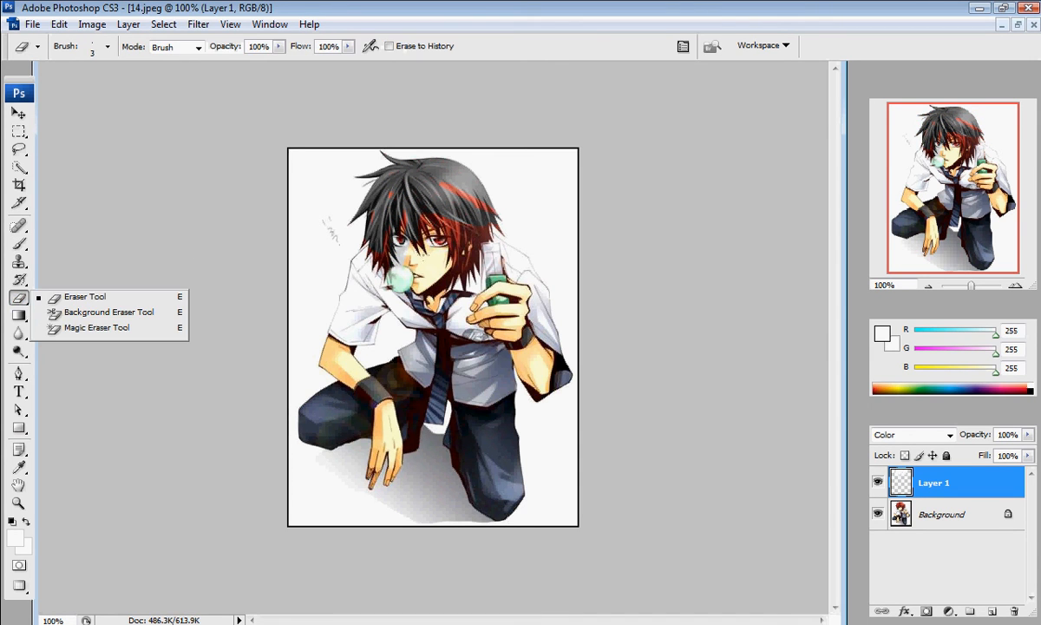
key(Escape)
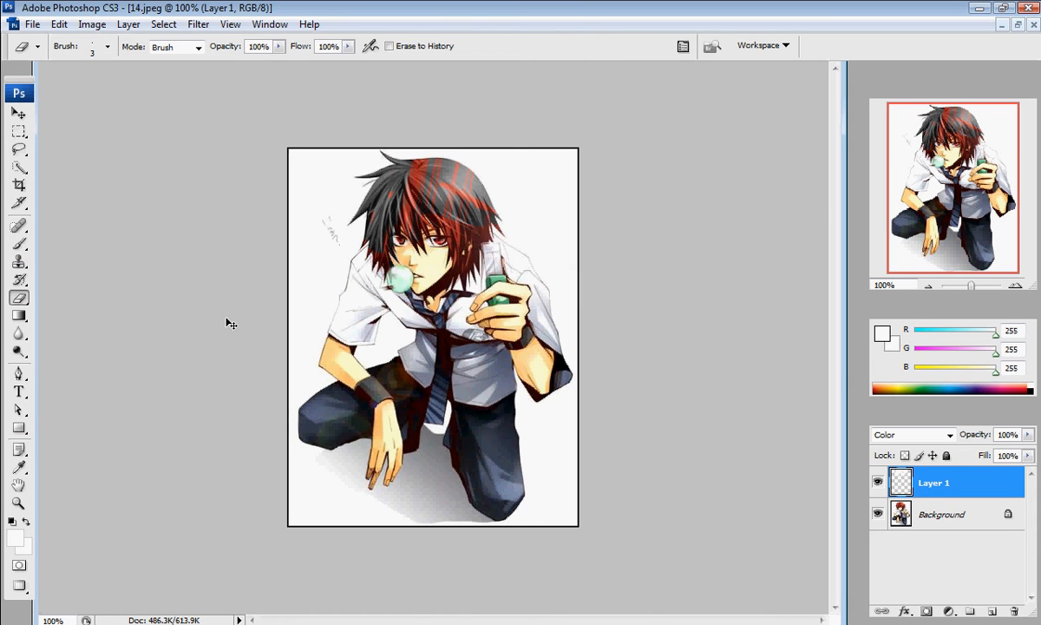
Step: Undo the erased streaks and the hair painting on Layer 1
key(ctrl+z)
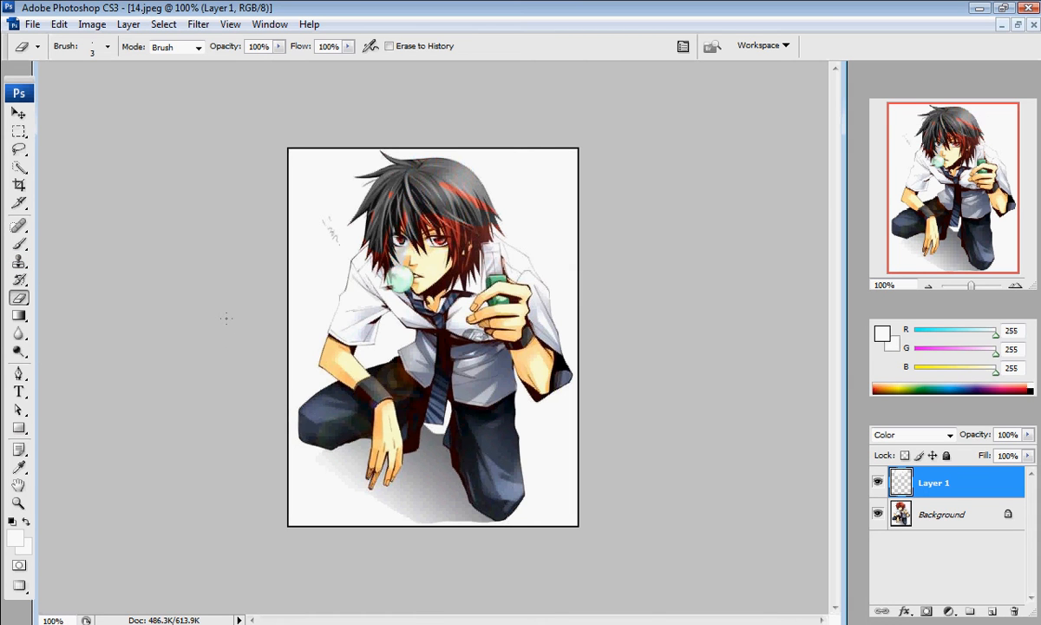
key(ctrl+z)
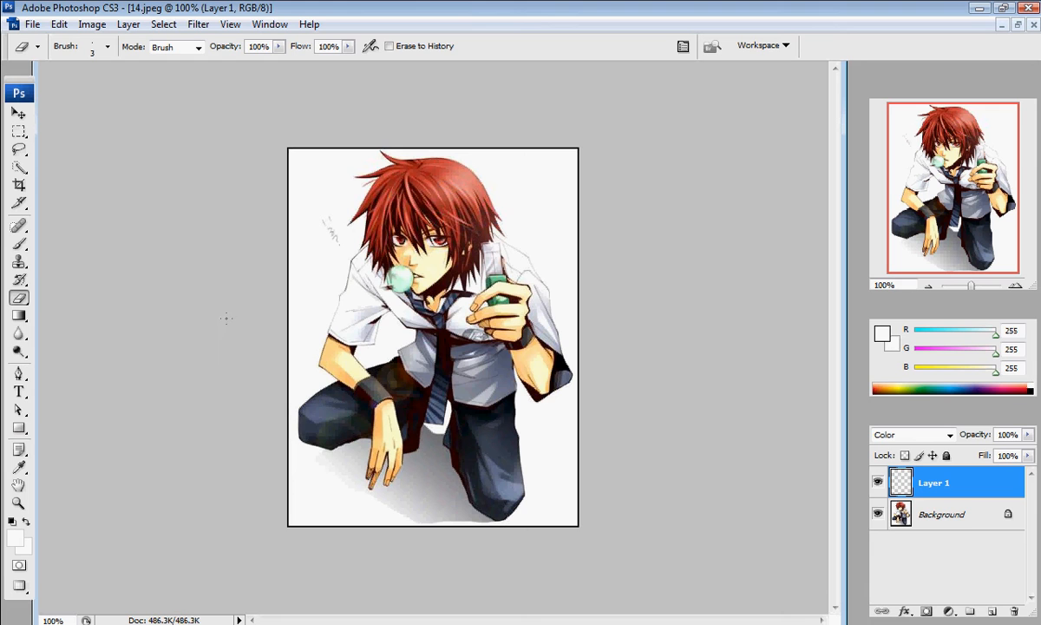
Step: Try adding to a selection with the Quick Selection tool on Layer 1, and deselect
click(19, 167)
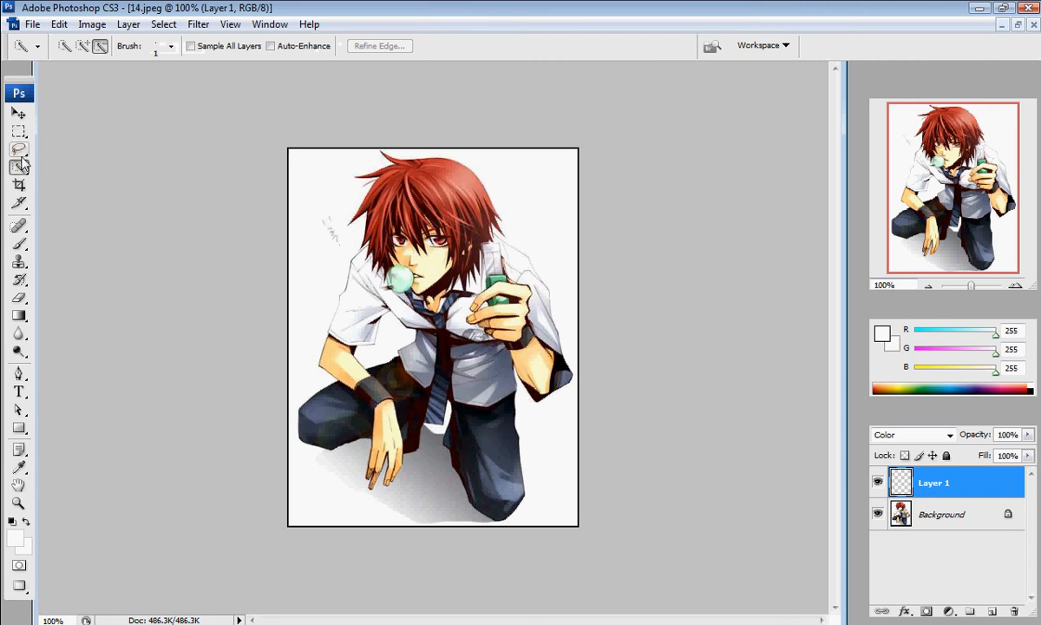
click(83, 47)
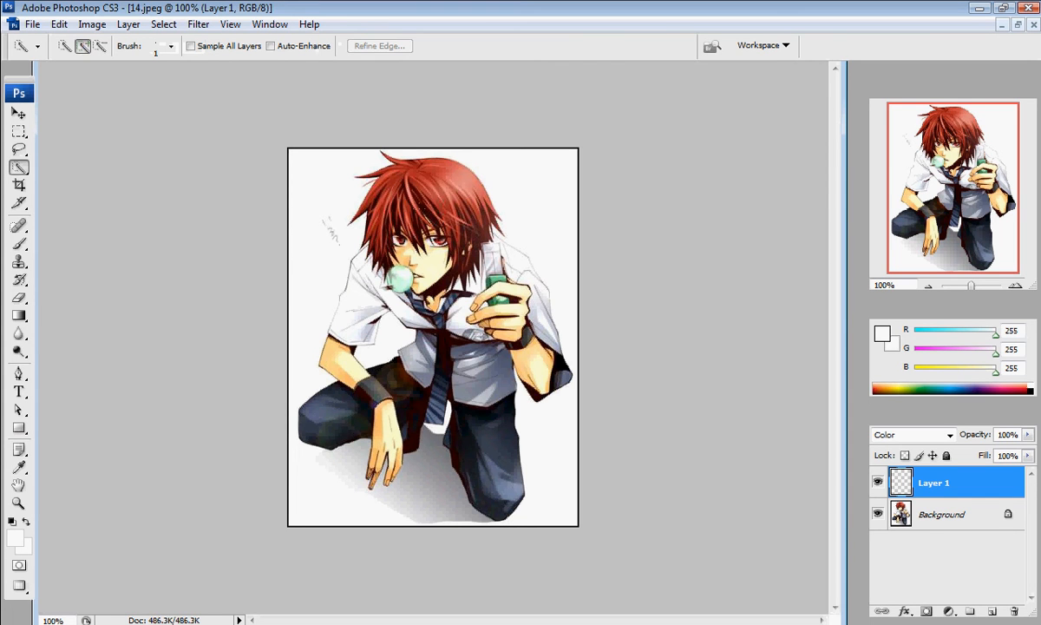
click(414, 280)
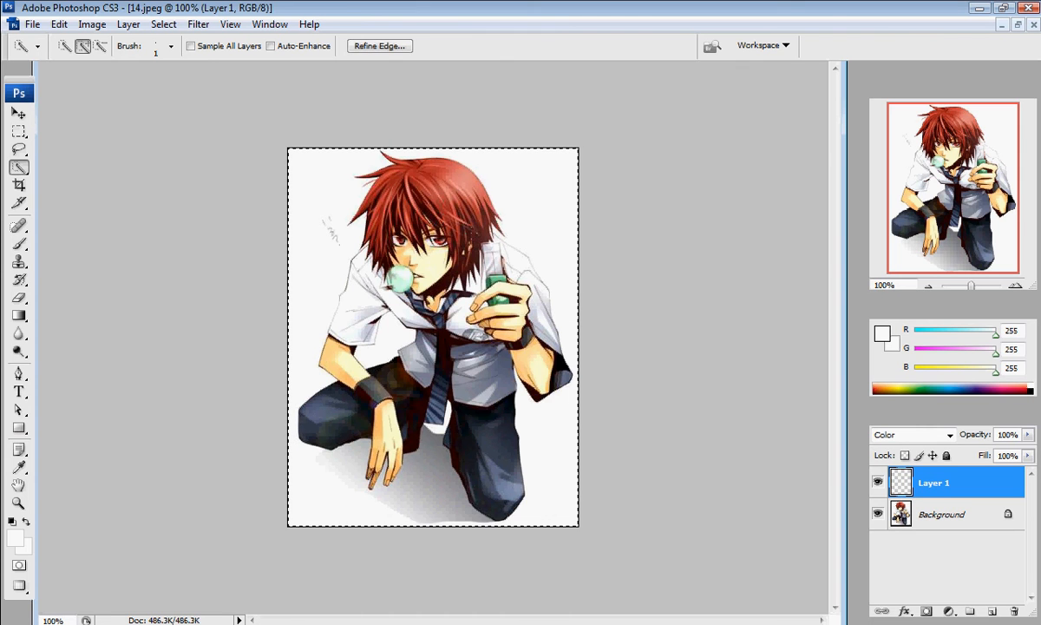
key(ctrl+d)
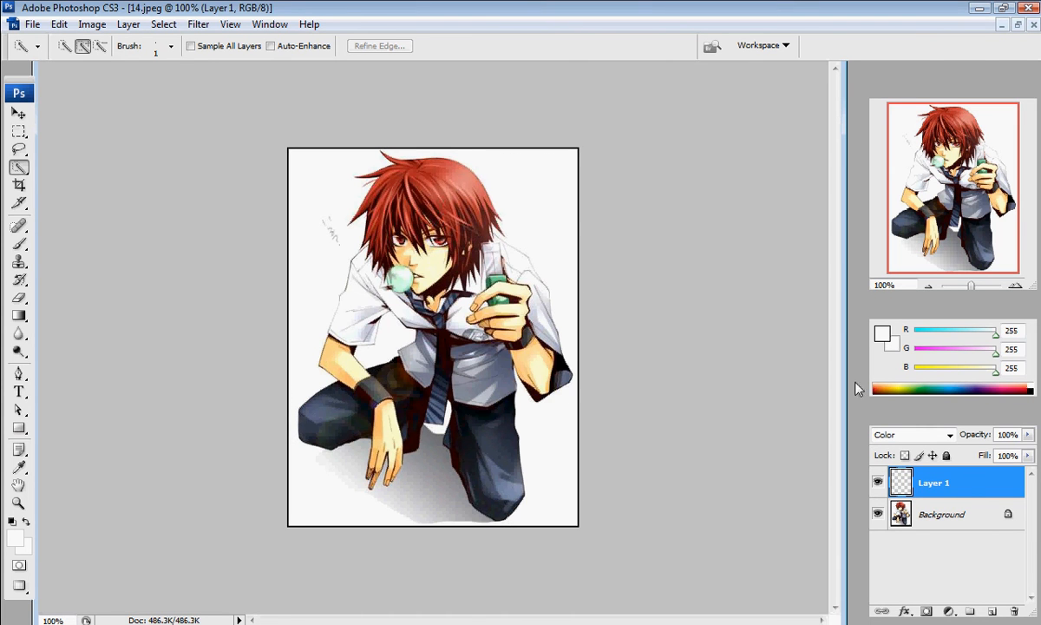
Step: Delete Layer 1, leaving only the Background layer
click(1014, 612)
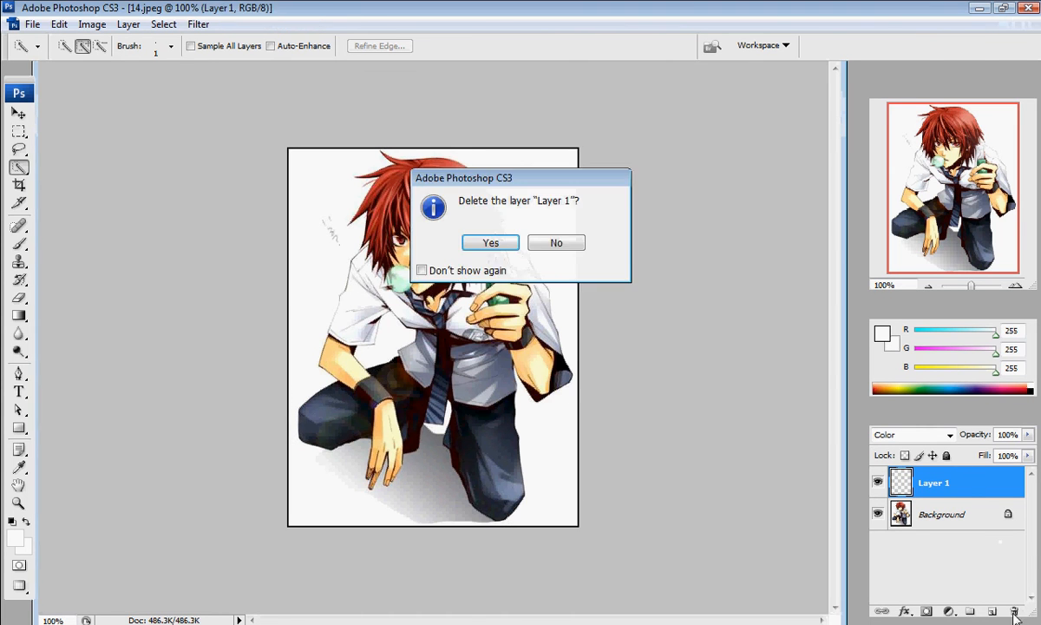
key(Return)
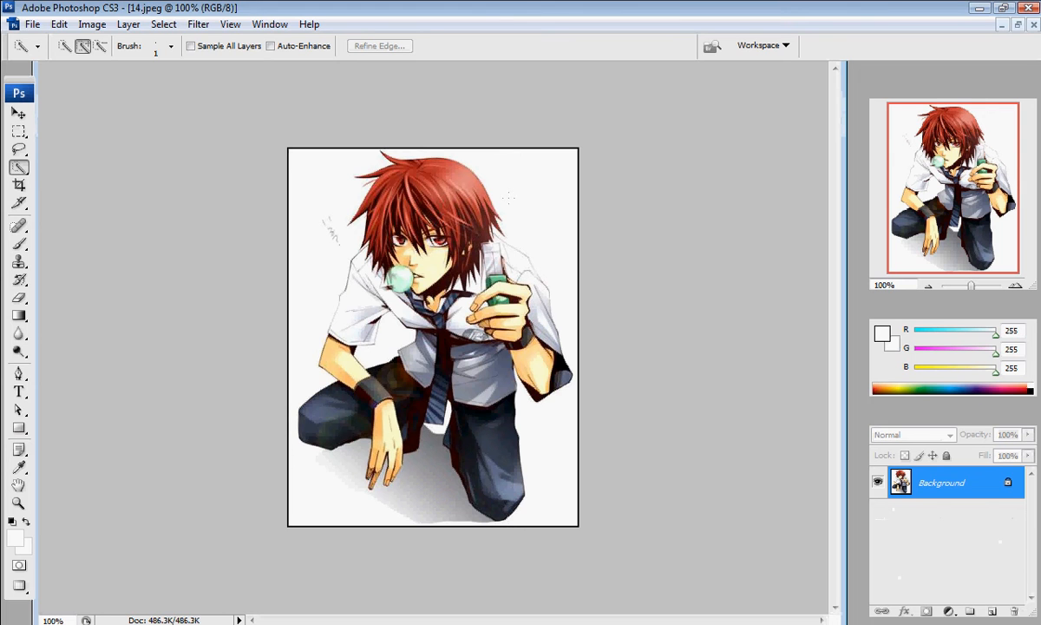
Step: Select the character's face, vest, tie, trousers and lowered arm on the Background with the Quick Selection tool
mouse_move(387, 170)
mouse_down()
mouse_move(408, 260)
mouse_move(434, 291)
mouse_move(464, 473)
mouse_up()
click(434, 356)
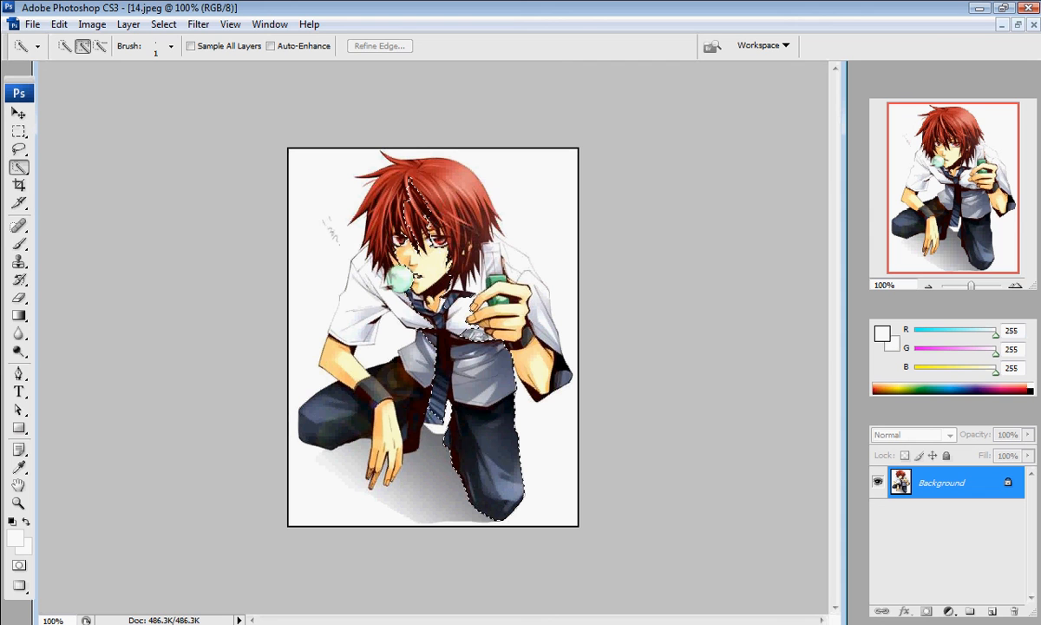
mouse_move(394, 403)
mouse_down()
mouse_move(382, 452)
mouse_move(334, 425)
mouse_up()
mouse_move(325, 329)
mouse_down()
mouse_move(334, 334)
mouse_move(347, 308)
mouse_move(345, 243)
mouse_up()
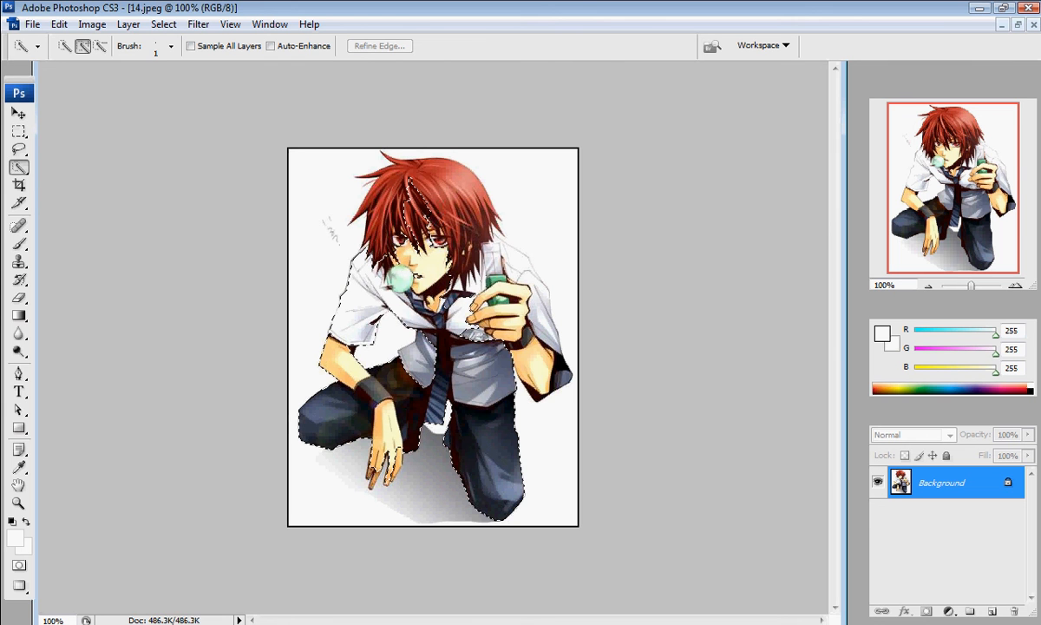
Step: Extend the selection over the raised arm, hair and shoulder, and subtract the white gap beside the lowered arm
mouse_move(446, 249)
mouse_down()
mouse_move(490, 260)
mouse_move(521, 304)
mouse_move(508, 328)
mouse_move(516, 355)
mouse_up()
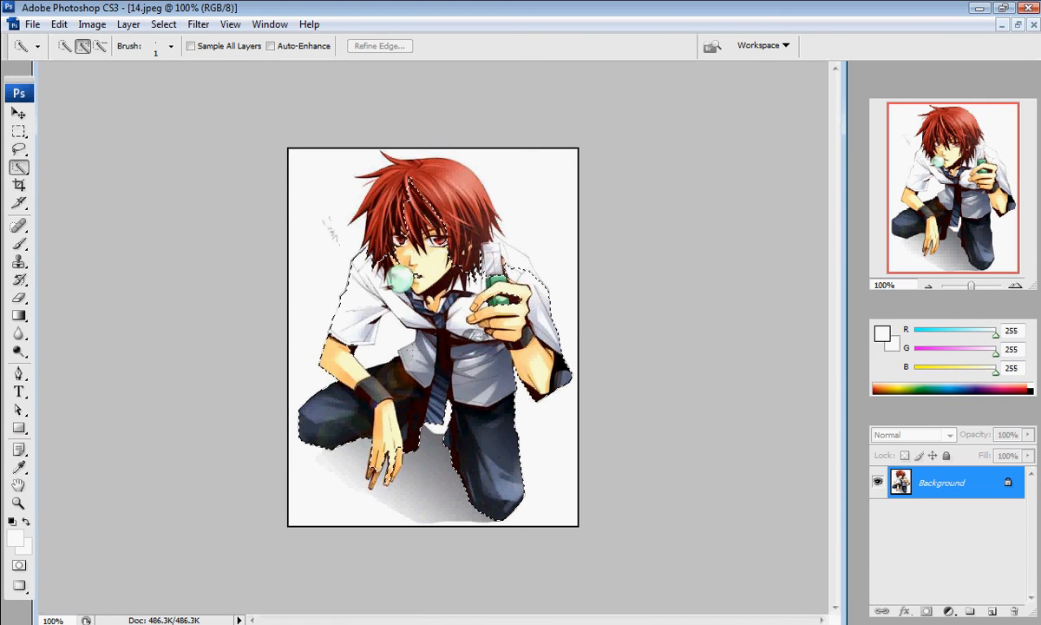
drag(416, 345, 389, 331)
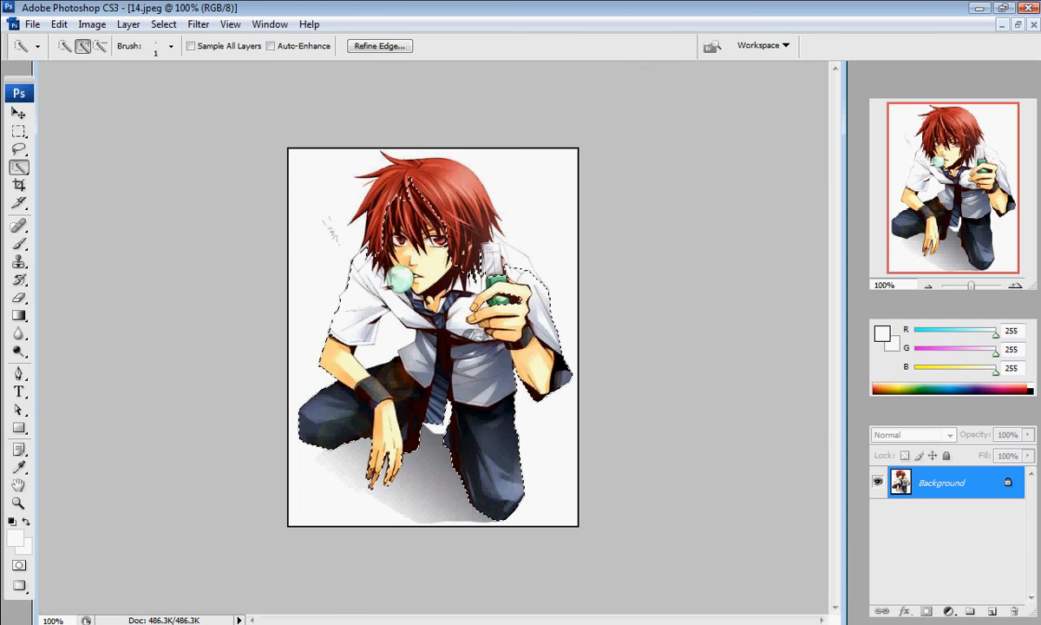
mouse_move(373, 198)
mouse_down()
mouse_move(387, 182)
mouse_move(462, 204)
mouse_up()
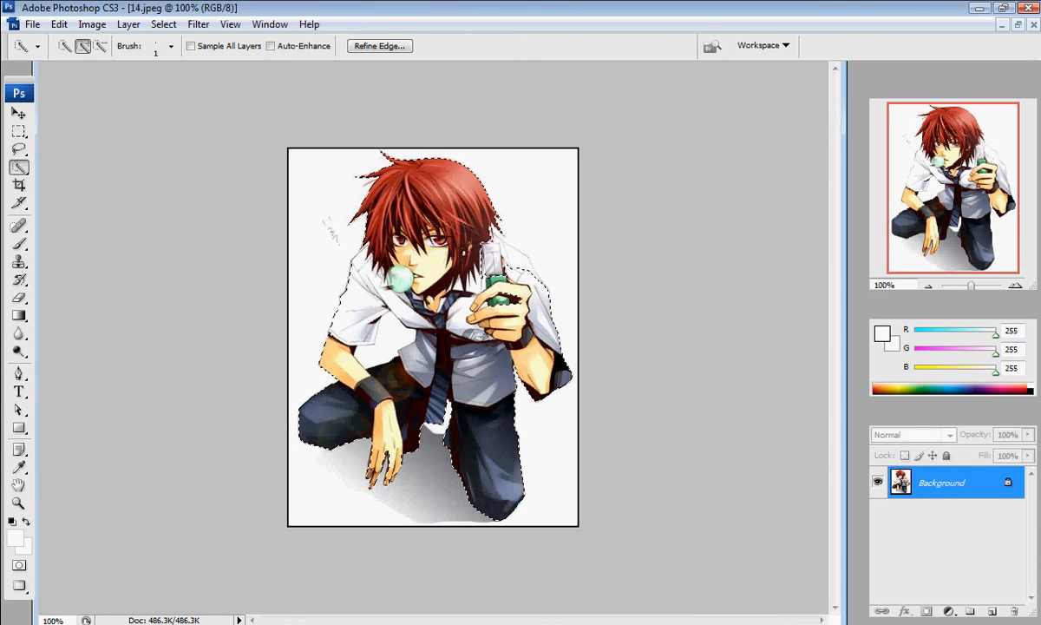
click(504, 258)
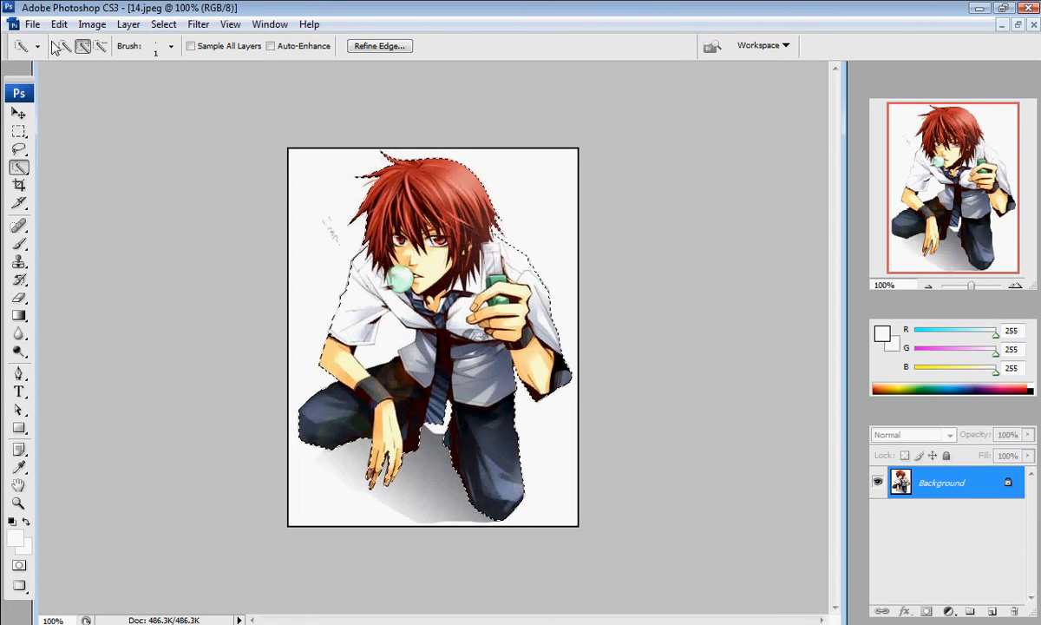
click(101, 46)
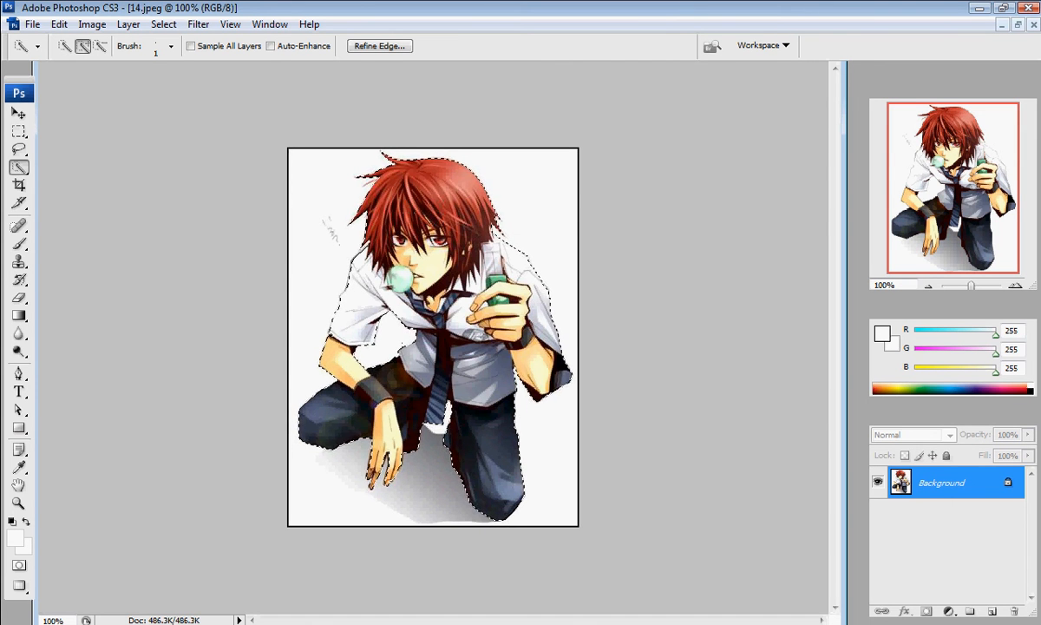
Step: Try refining the selection edge with Contract/Expand +20%, Feather 2.1 px and Smooth 26, and restore the default Refine Edge values
click(379, 46)
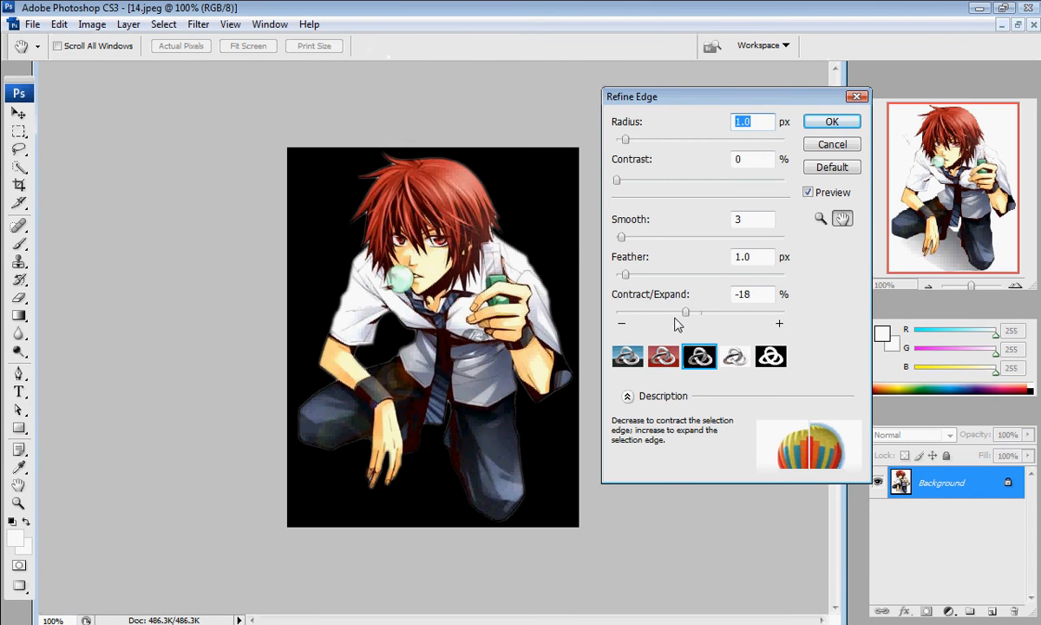
drag(691, 314, 719, 315)
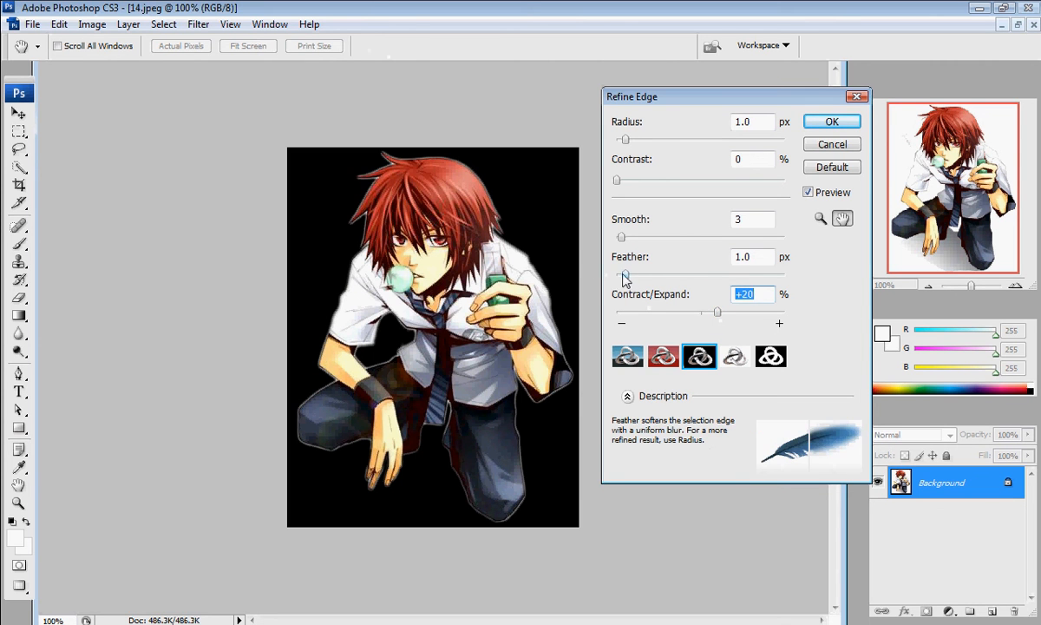
drag(623, 278, 635, 275)
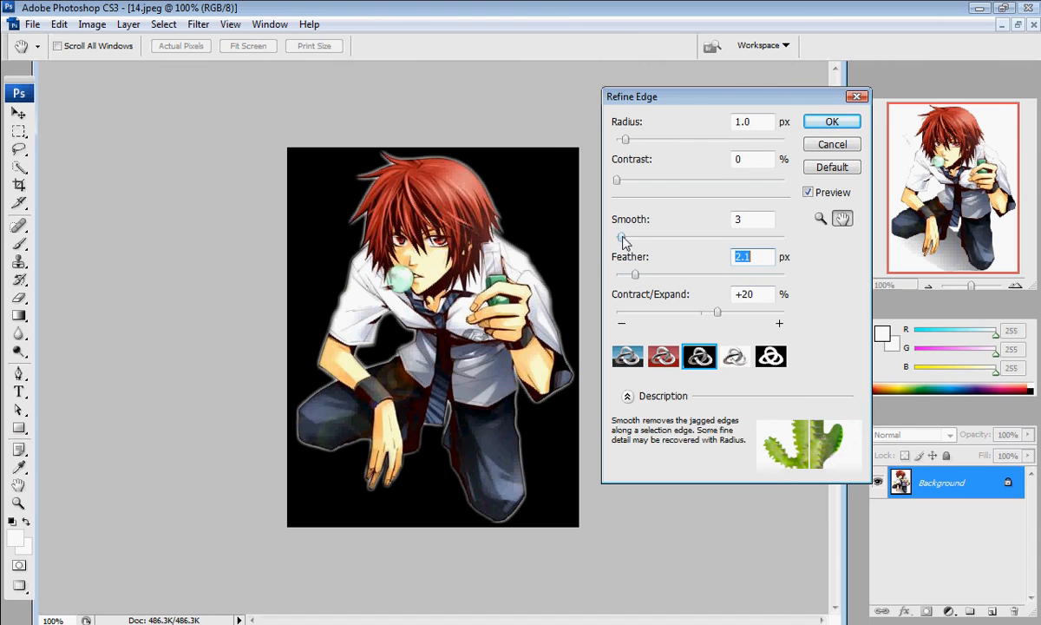
drag(622, 236, 660, 235)
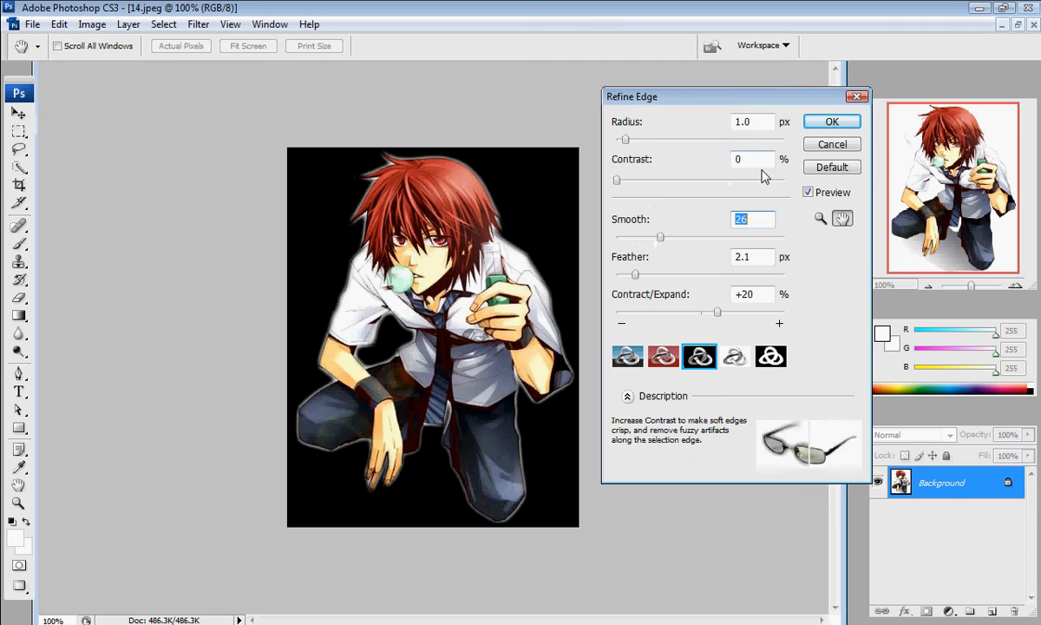
click(812, 170)
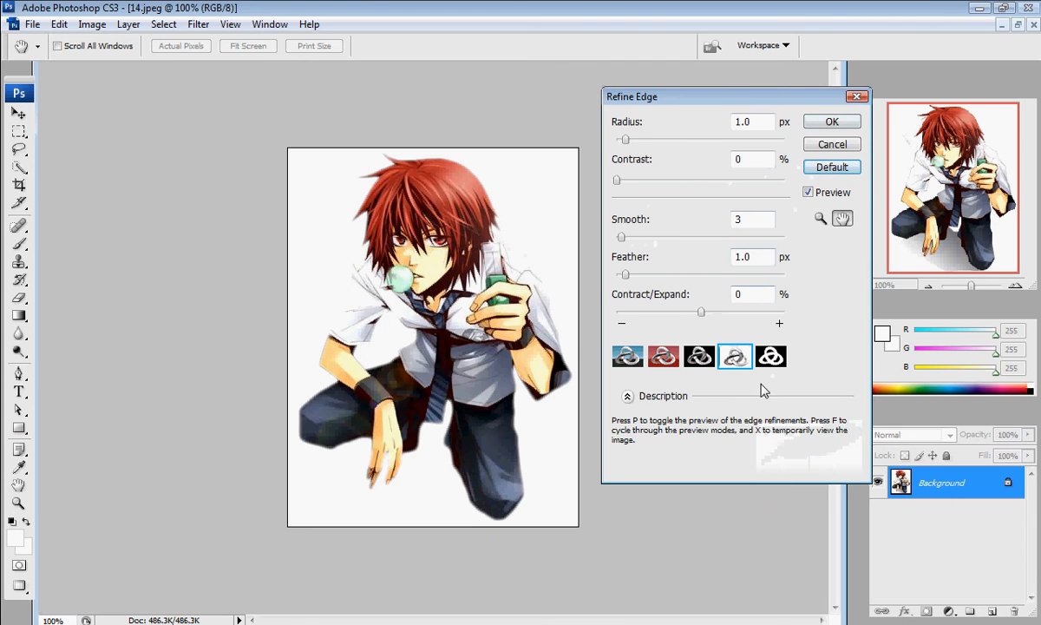
Step: Contract the character selection's edge by 20% in Refine Edge, previewed on black, and apply it
click(701, 357)
drag(701, 312, 696, 314)
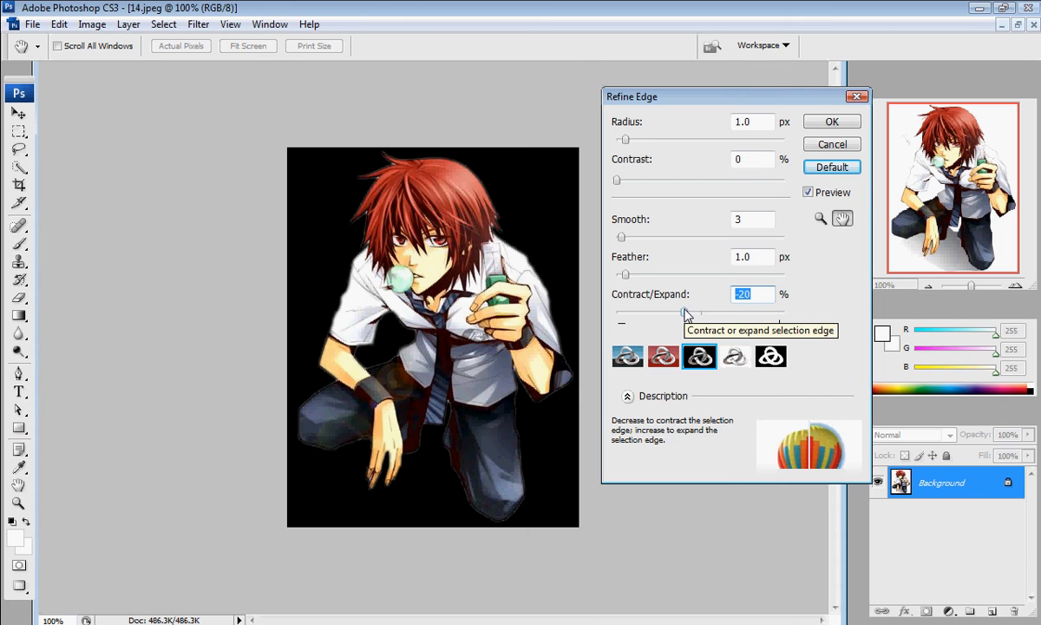
click(824, 123)
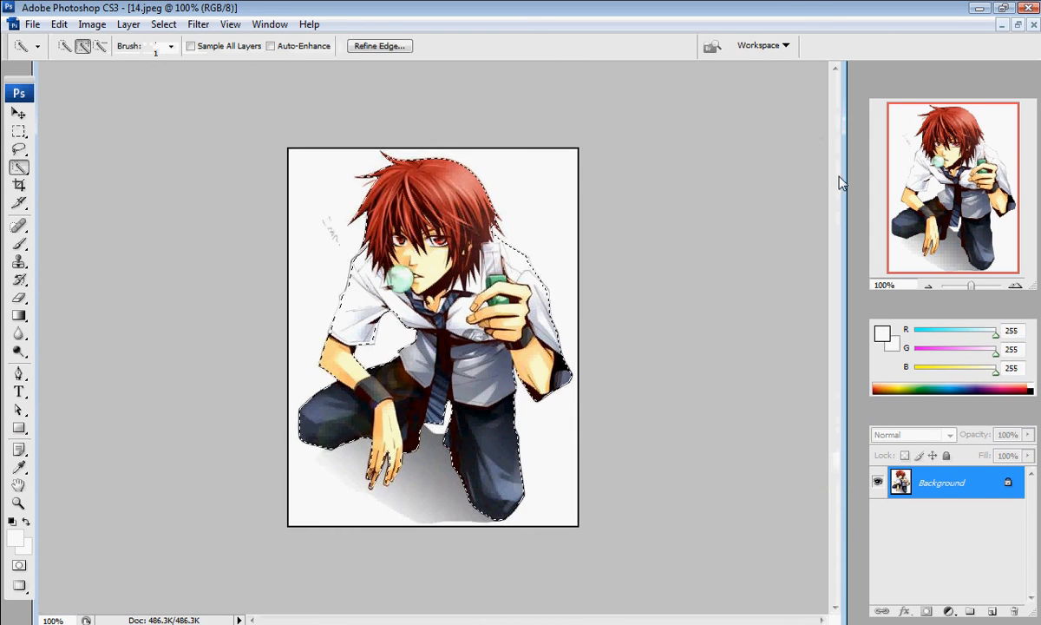
Step: Minimize 14.jpeg and create a new 1280 × 800 px RGB document at 72 pixels/inch with Background Color contents
click(1001, 24)
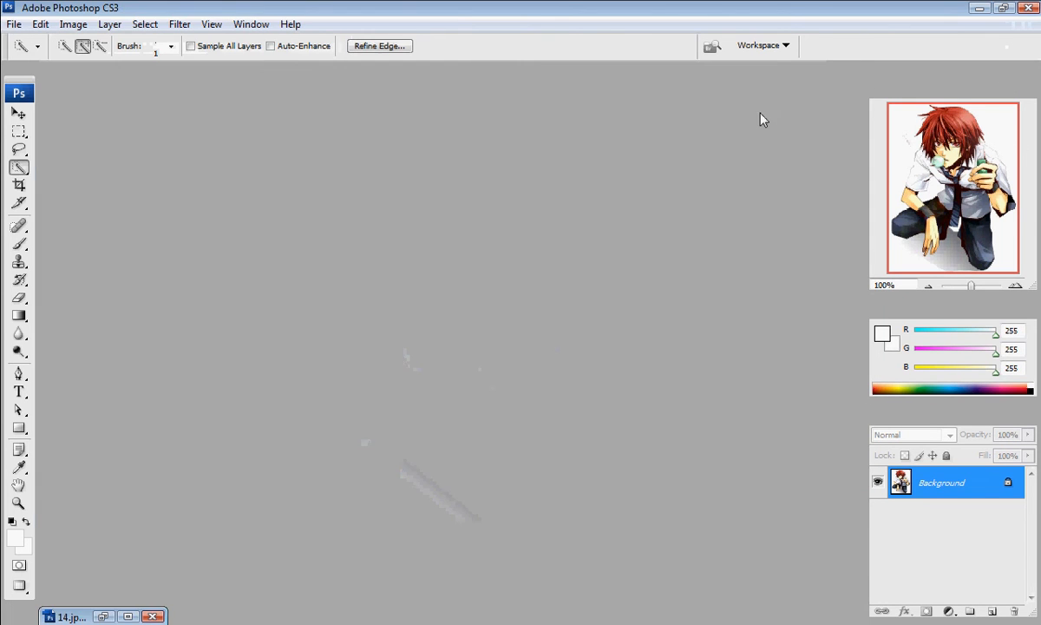
click(14, 25)
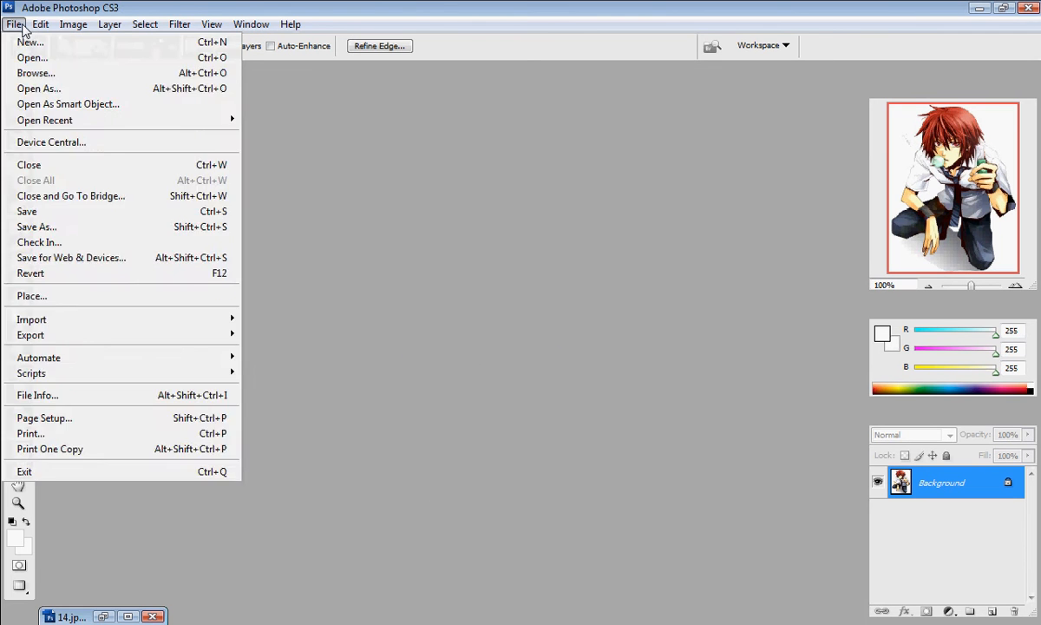
mouse_move(40, 24)
click(35, 42)
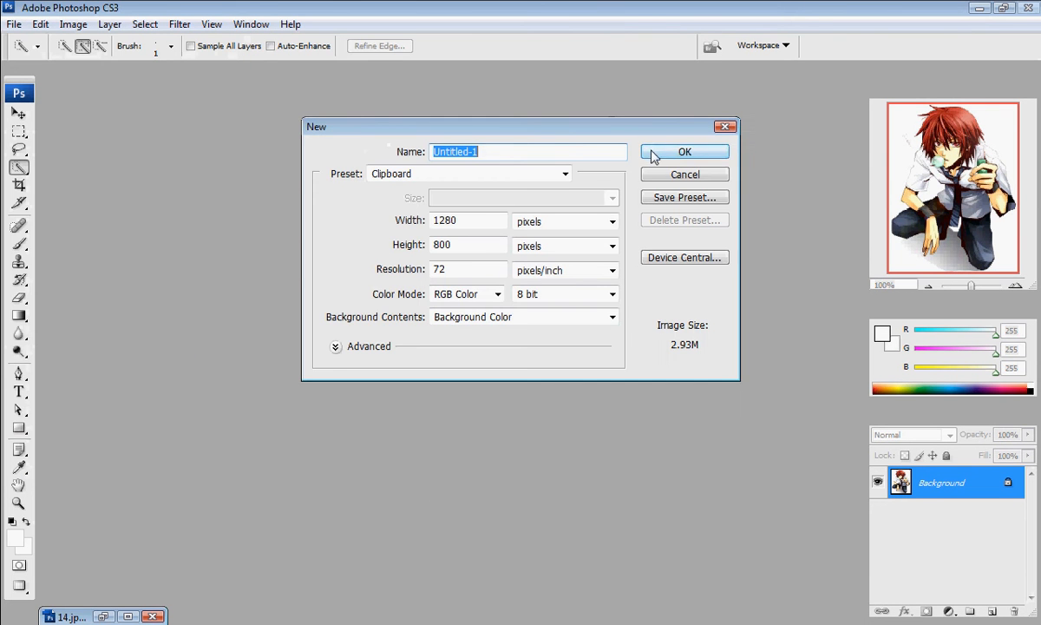
click(655, 152)
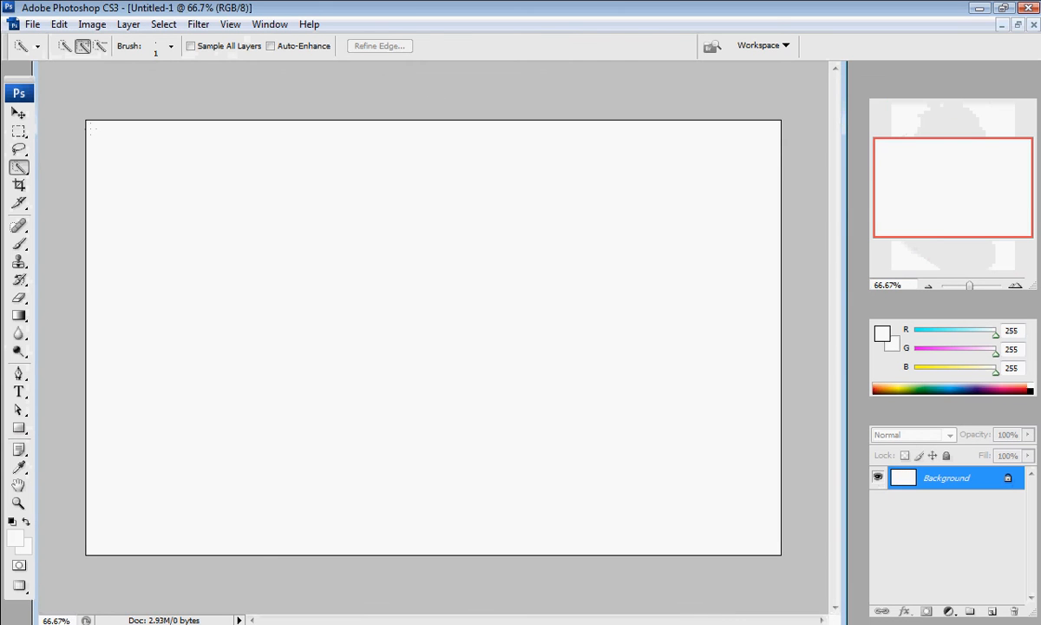
Step: Choose the 1280 px radial sunburst brush with a centre dot for the Brush tool and set its diameter to 2500 px
click(19, 244)
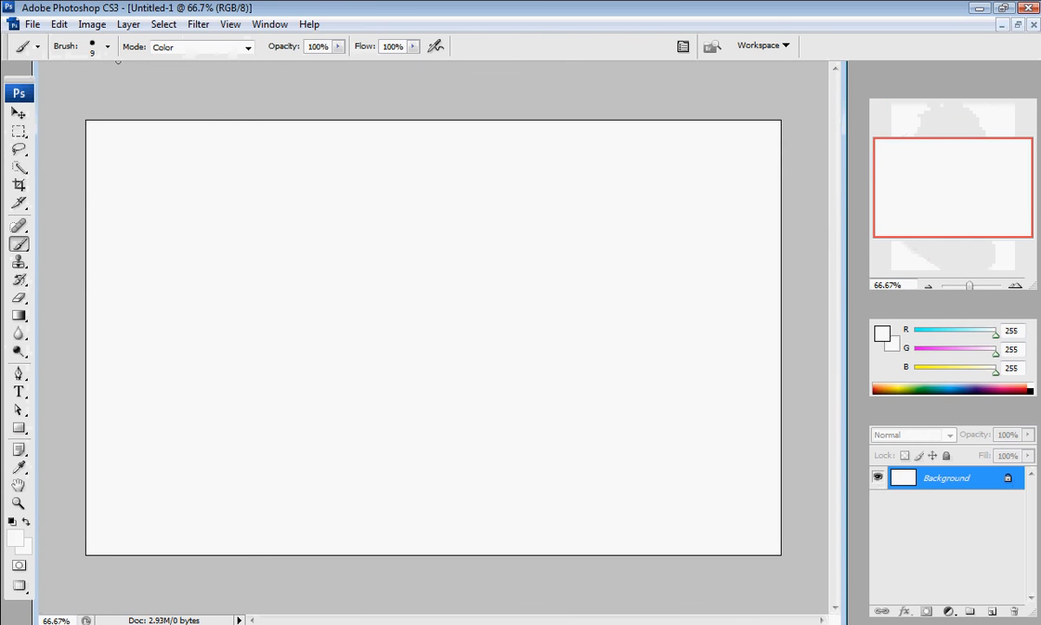
click(108, 46)
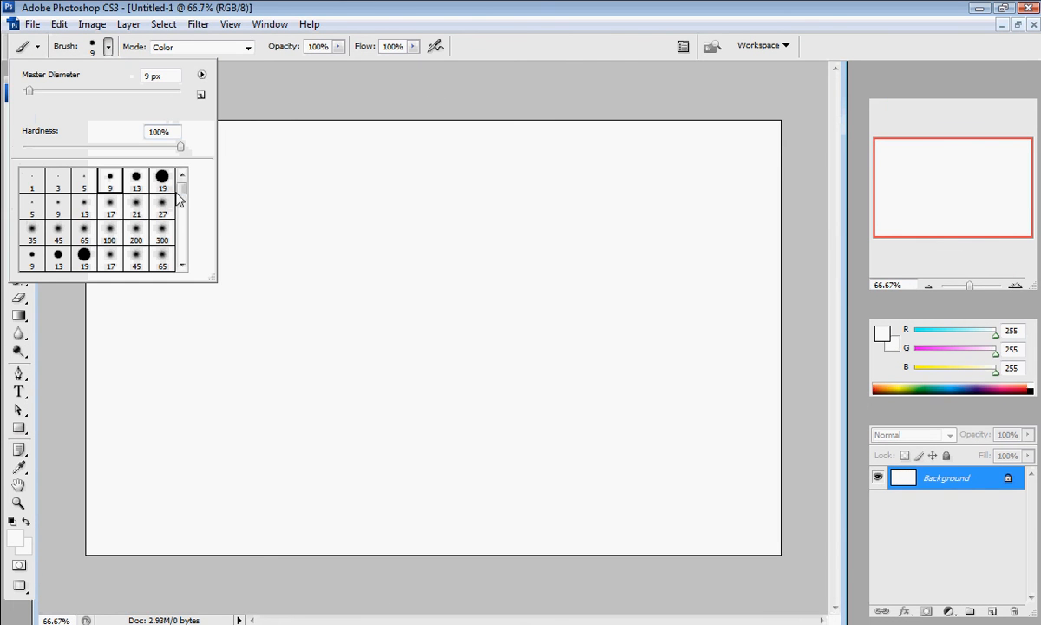
drag(177, 193, 184, 255)
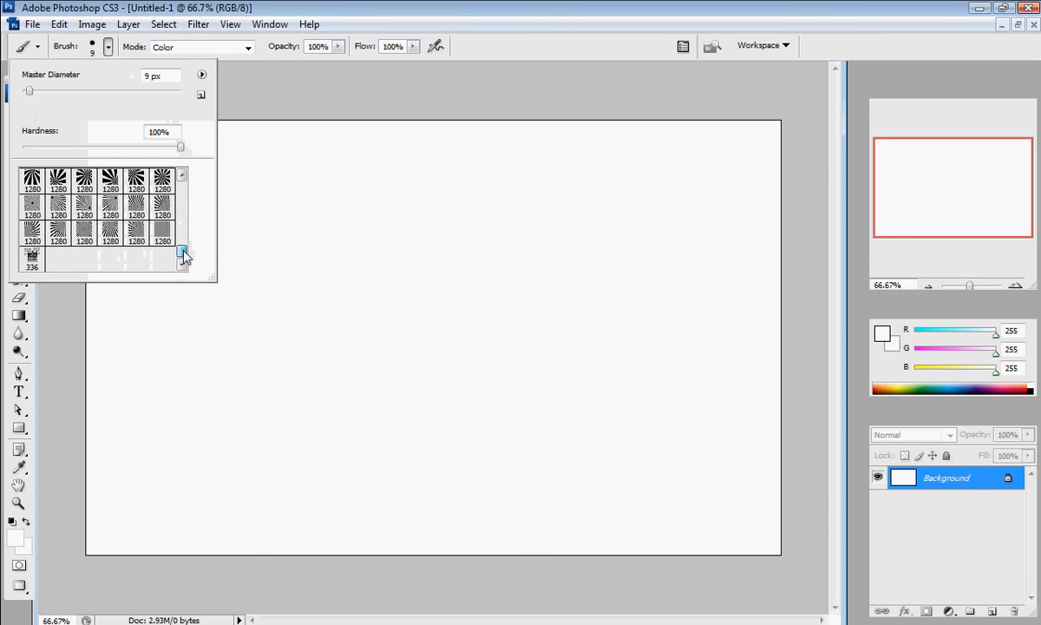
click(32, 207)
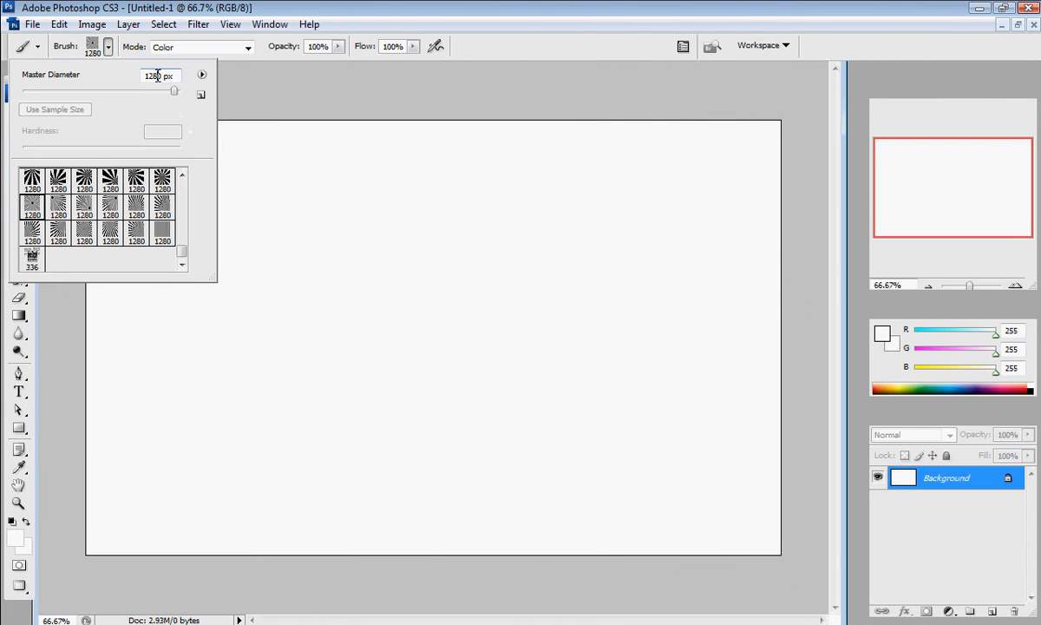
text(250)
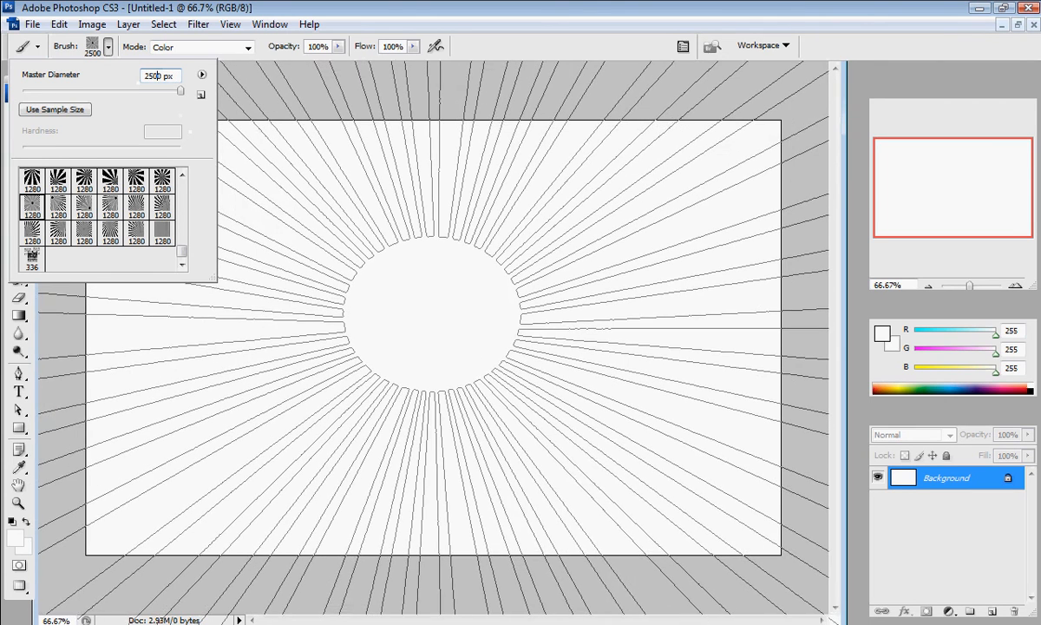
click(432, 319)
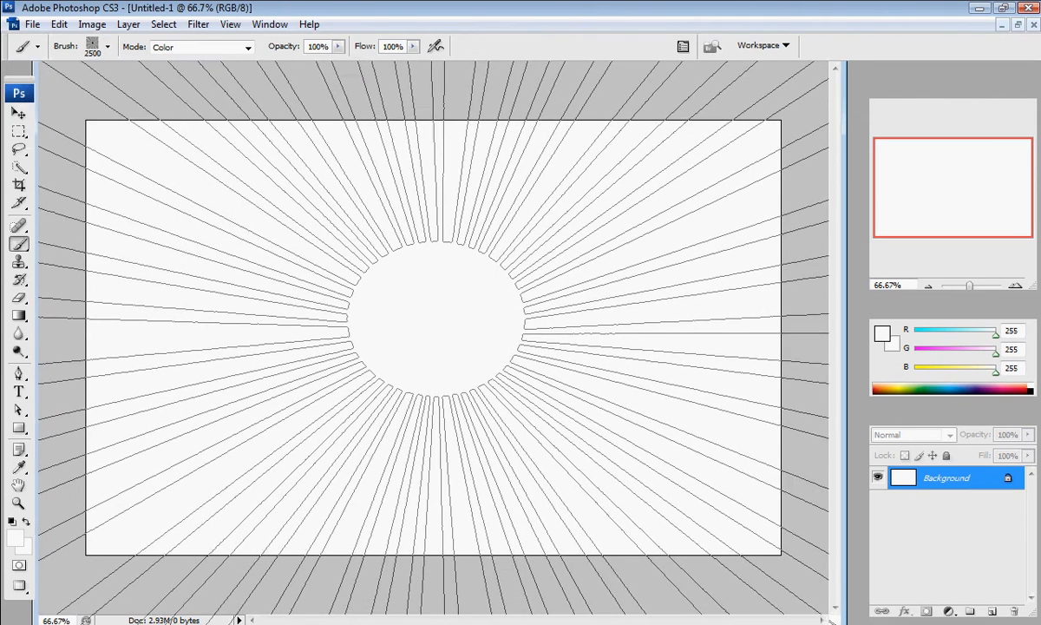
Step: Stamp the sunburst in black (000000) in Normal mode near the middle of the blank canvas, and undo the extra stamp
click(157, 47)
scroll(227, 83, up, 2)
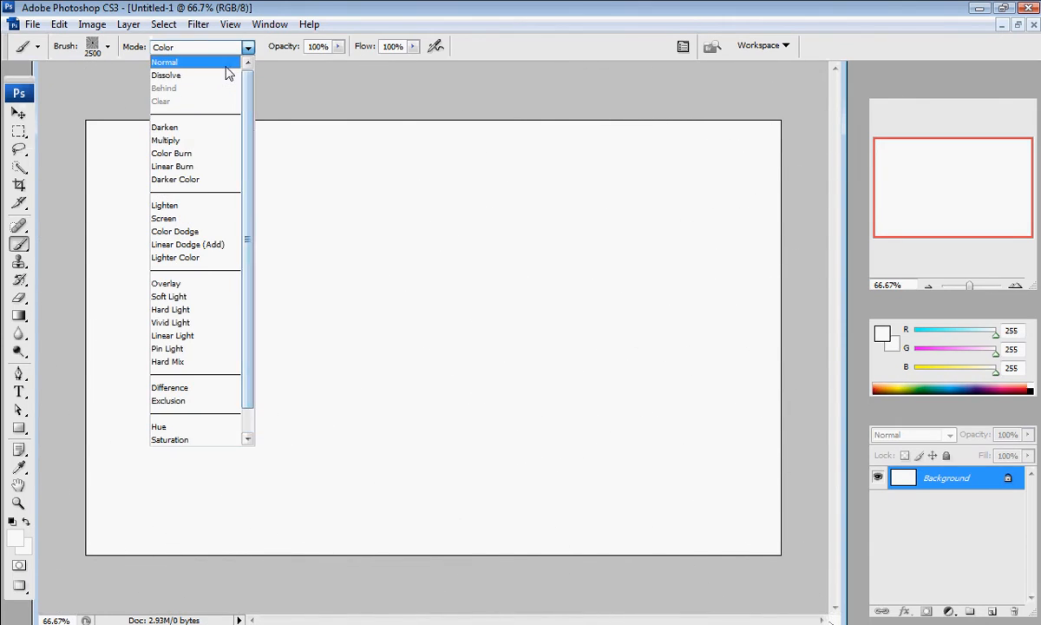
click(225, 65)
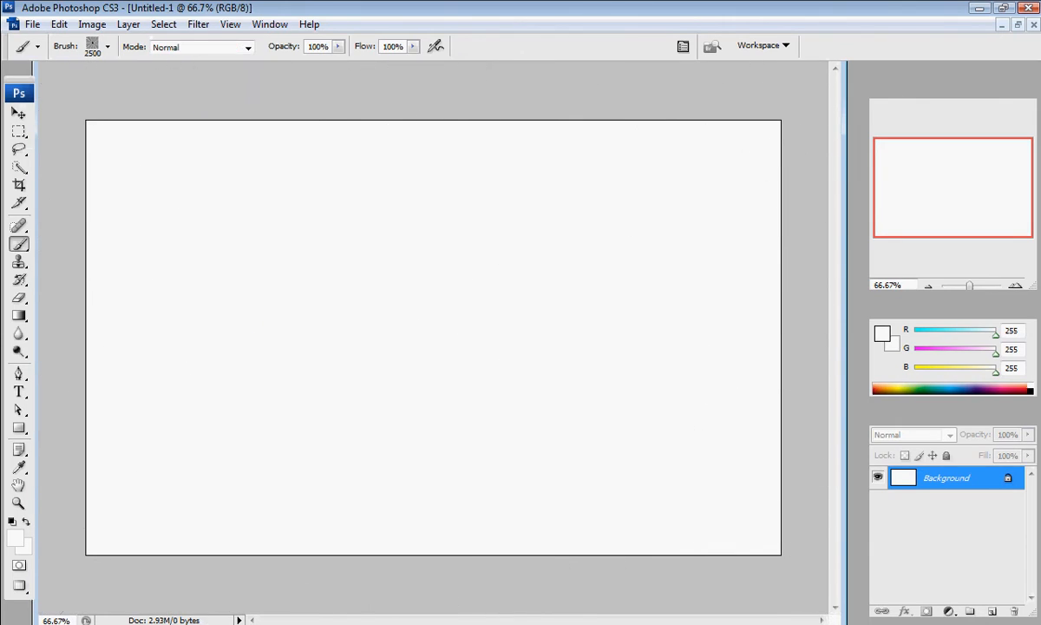
click(13, 535)
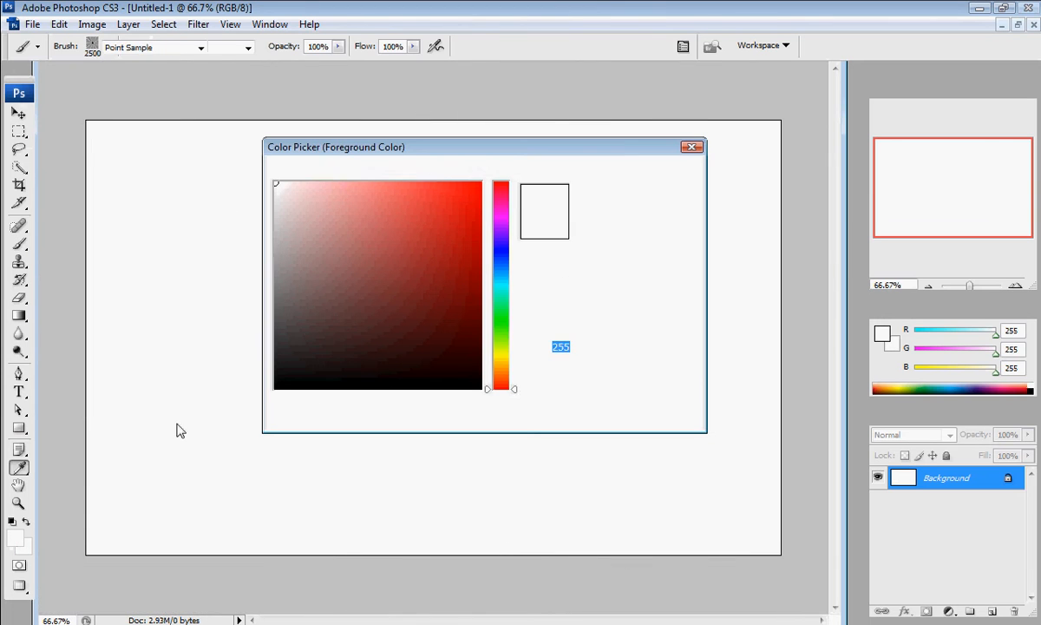
drag(343, 346, 490, 404)
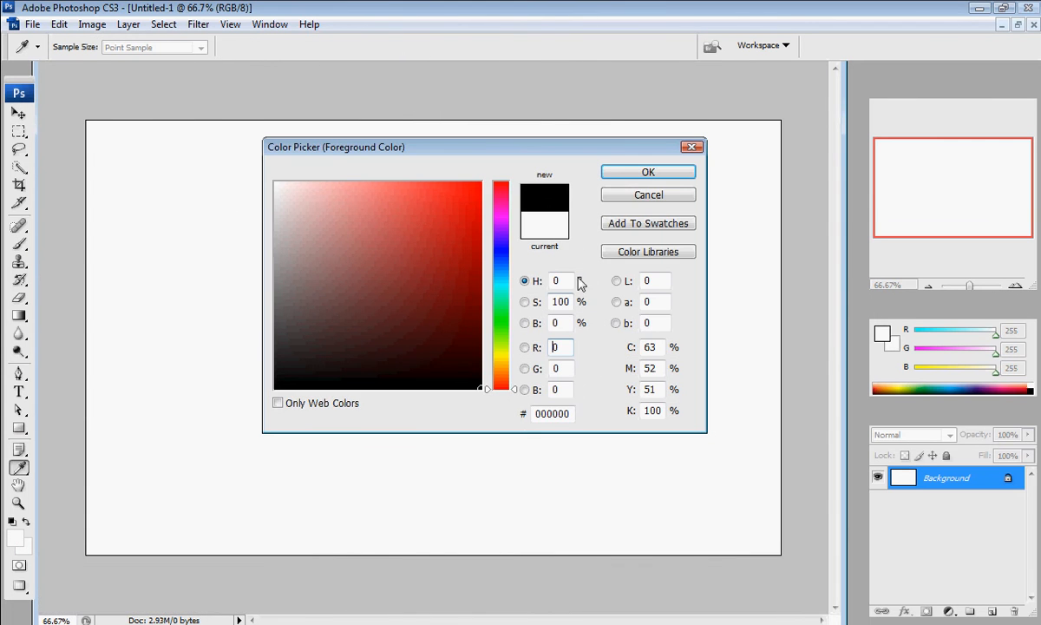
click(611, 173)
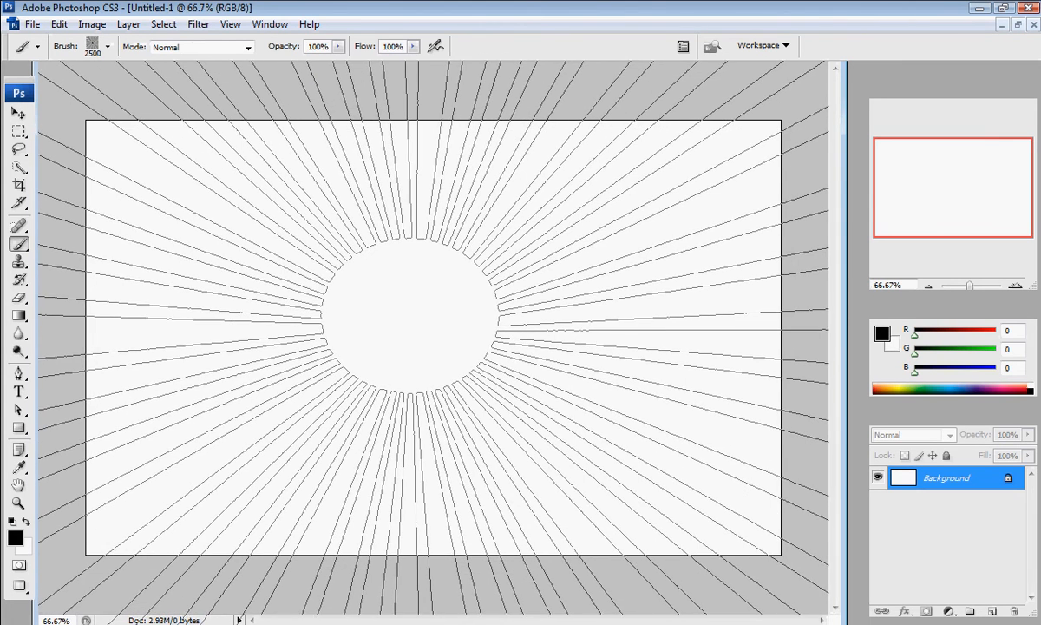
click(408, 317)
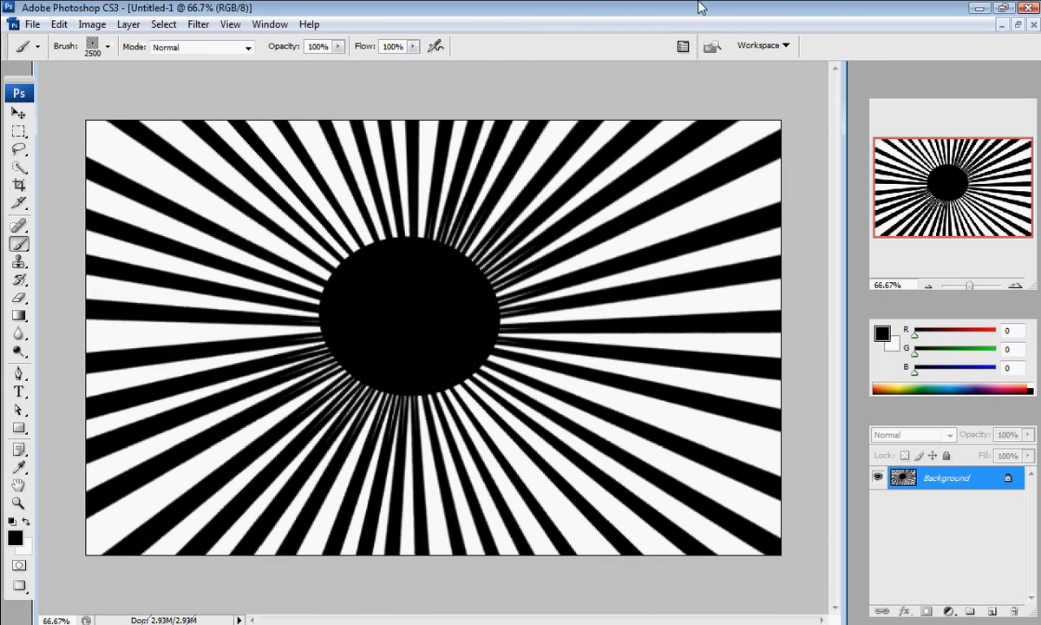
key(ctrl+z)
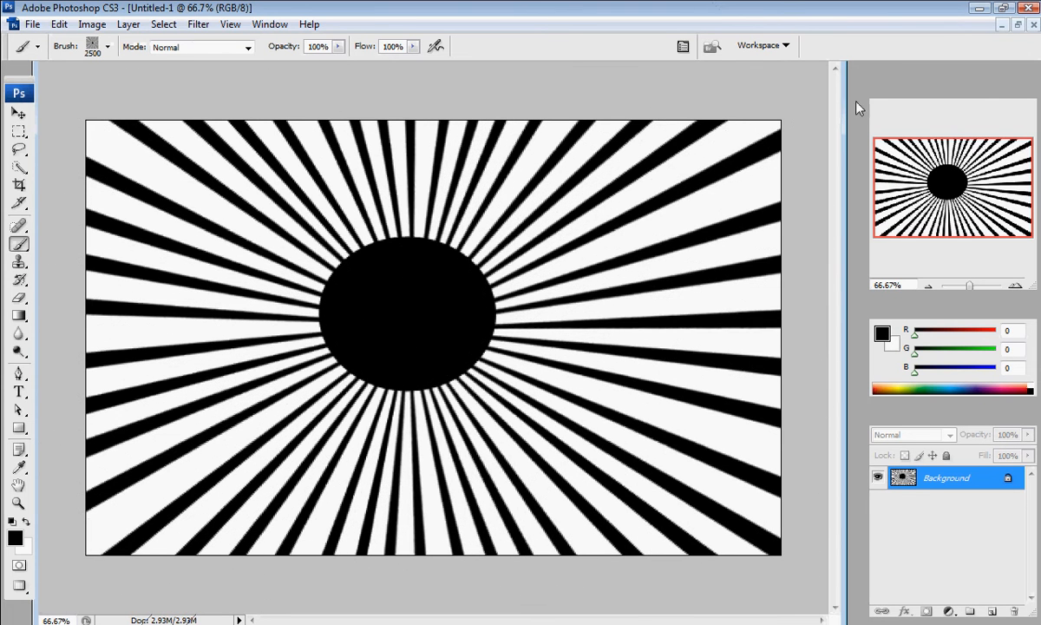
Step: Copy the selected character from 14.jpeg onto the sunburst in Untitled-1 with the Move tool, both documents in floating windows
click(1002, 25)
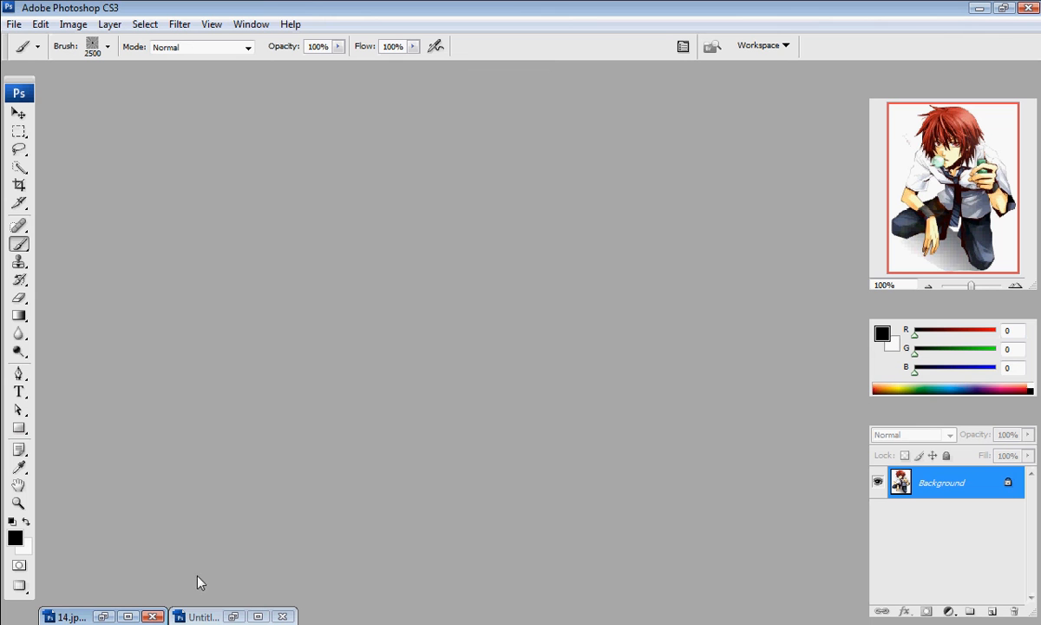
click(103, 616)
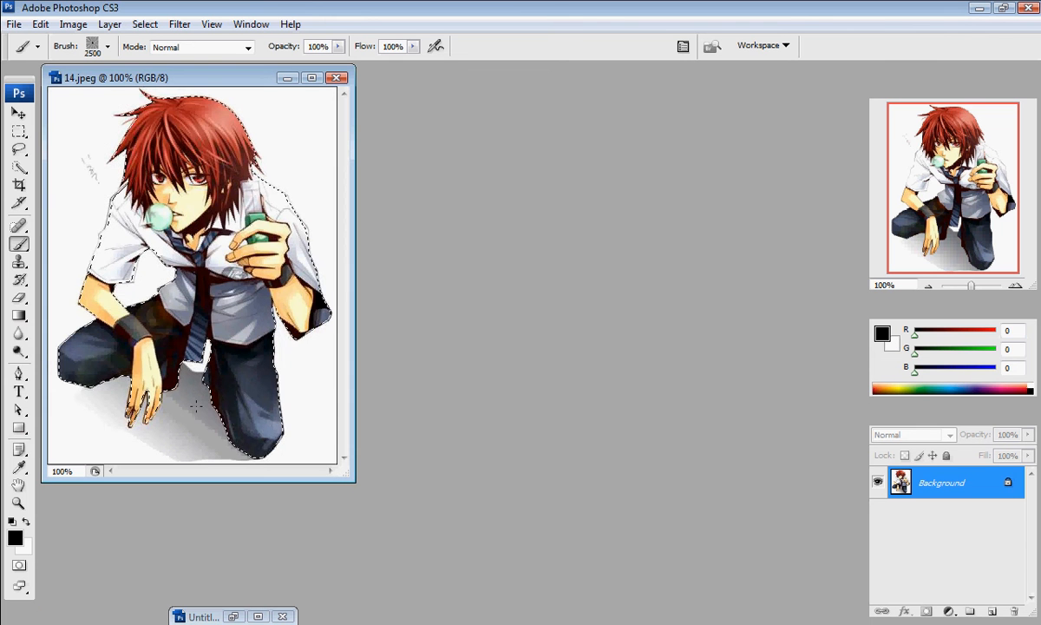
click(19, 130)
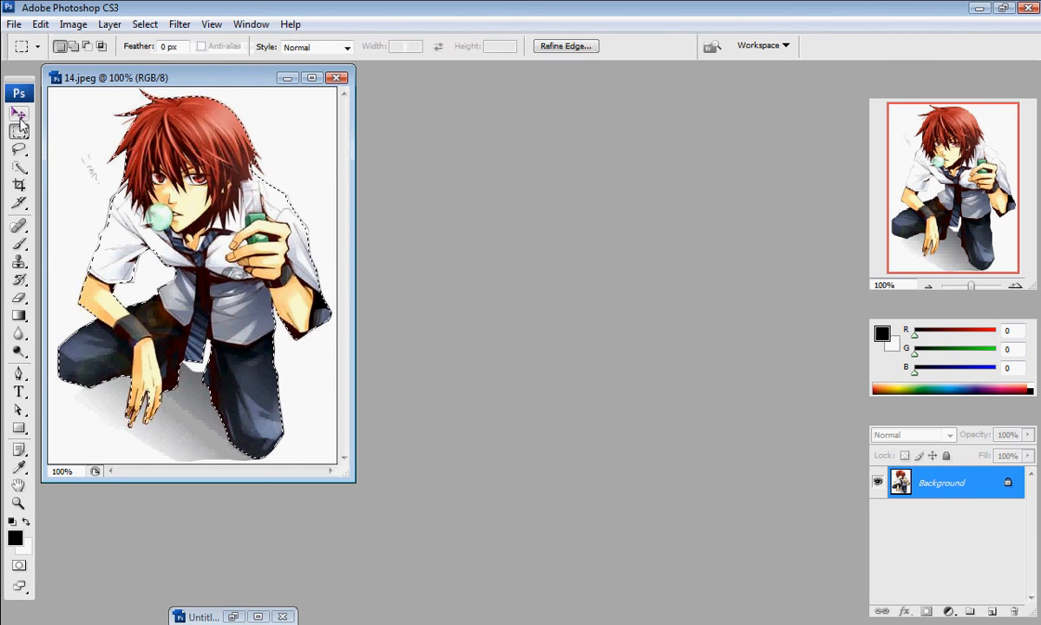
click(19, 113)
click(233, 616)
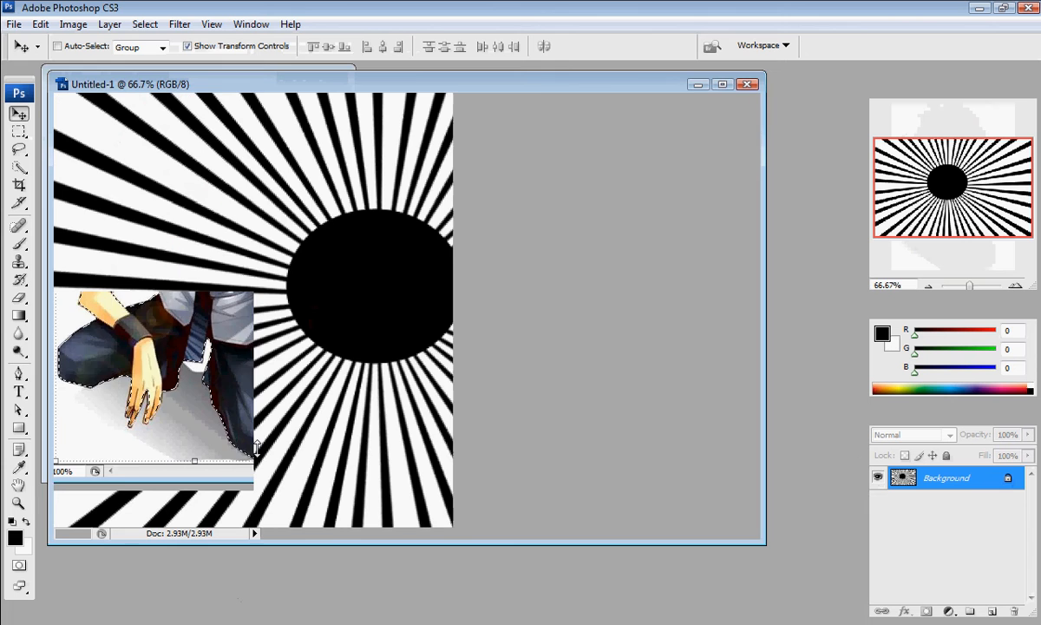
click(100, 66)
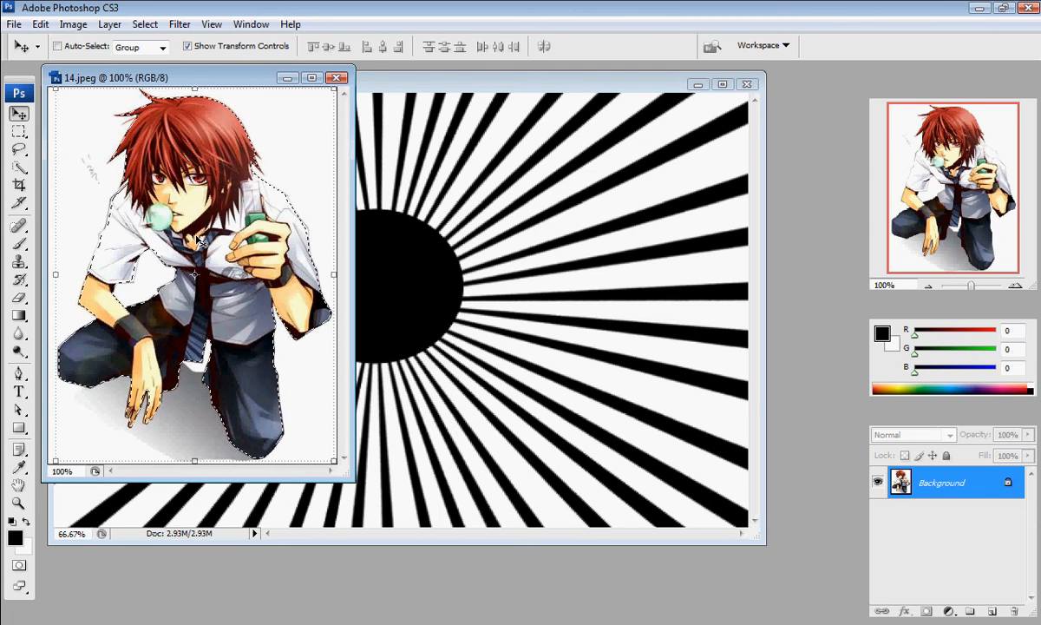
drag(198, 241, 470, 280)
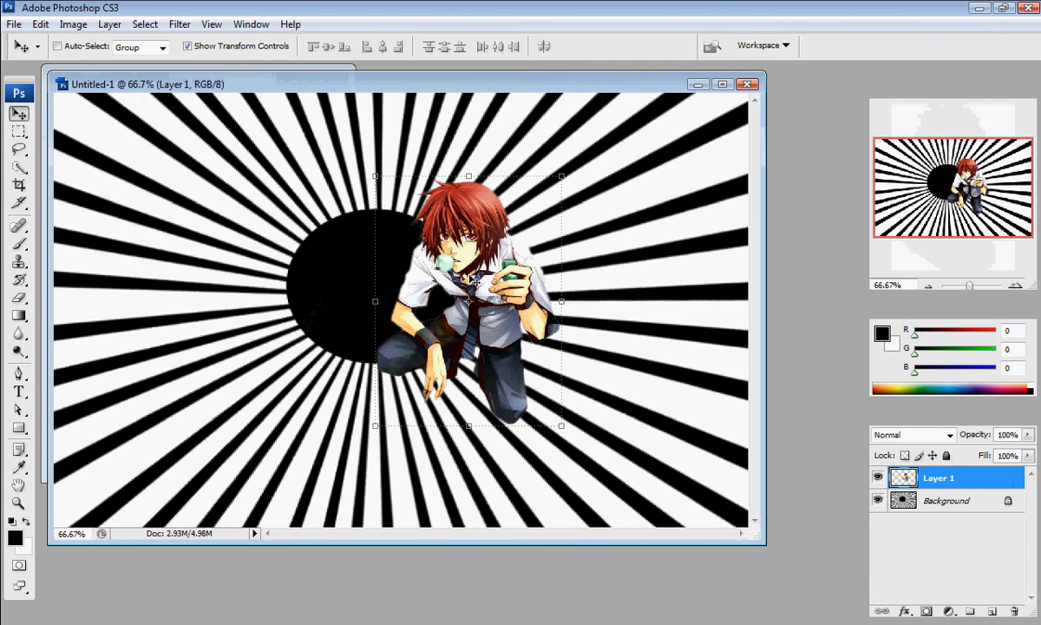
Step: Maximize Untitled-1, move the character over the sunburst's black centre, and scale it to about 125% wide and 124% high
click(723, 84)
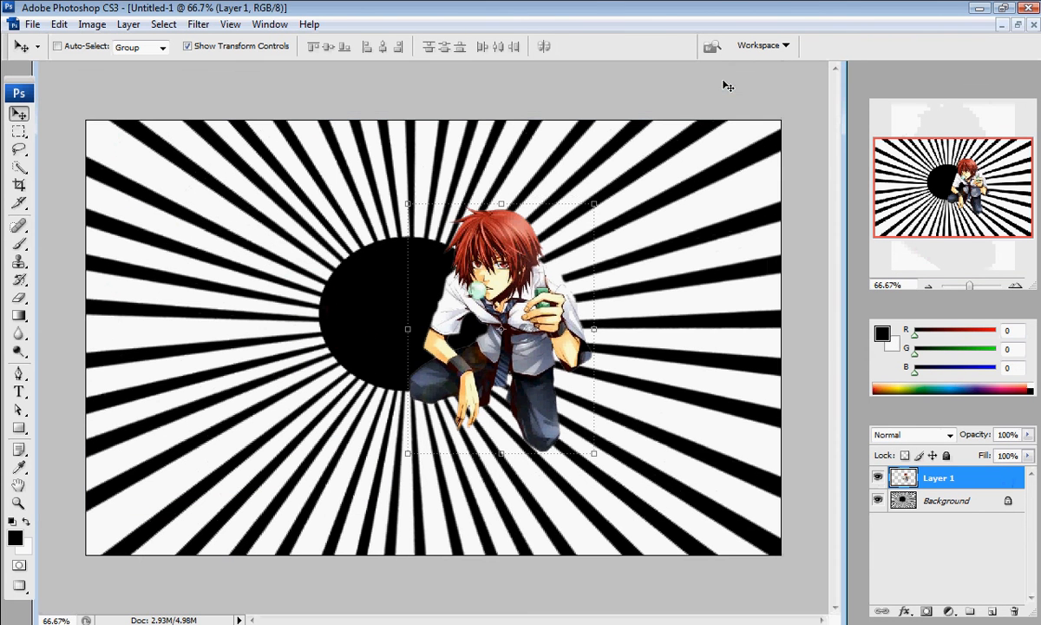
drag(513, 269, 425, 269)
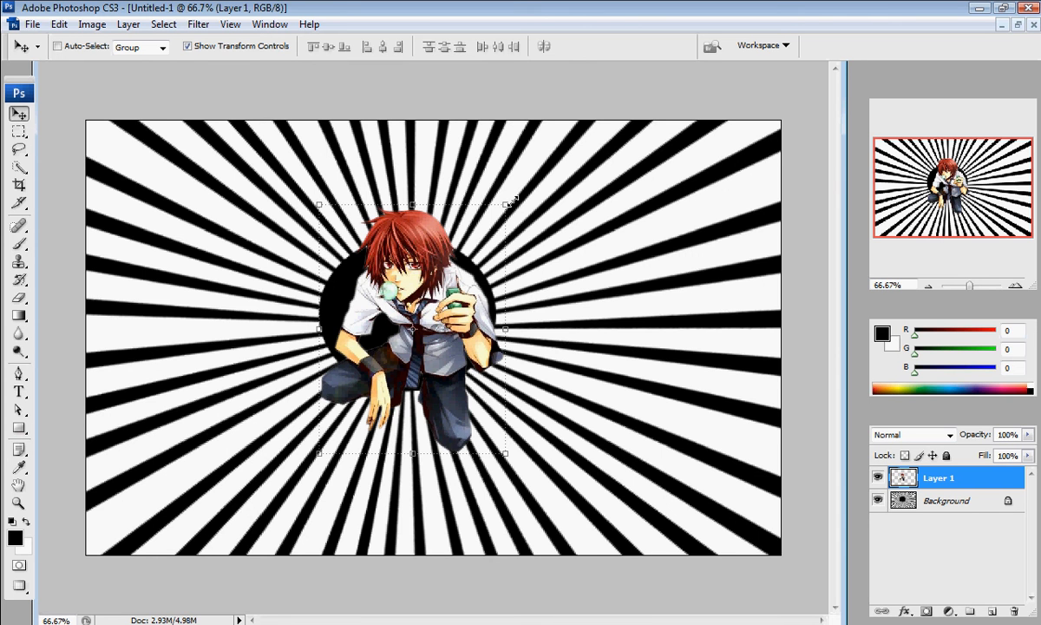
drag(507, 205, 552, 146)
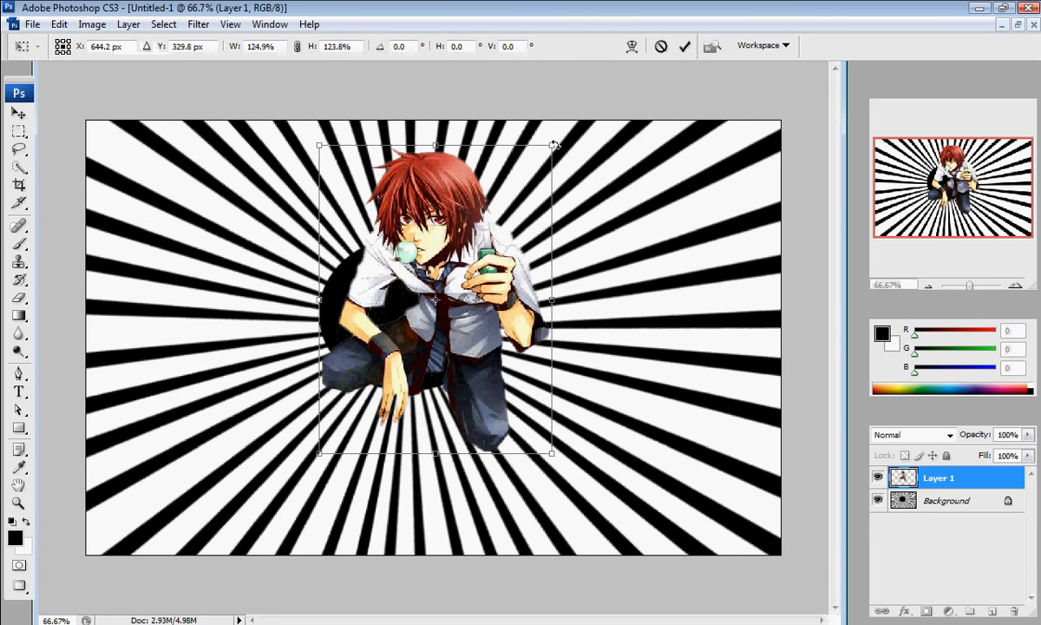
click(684, 46)
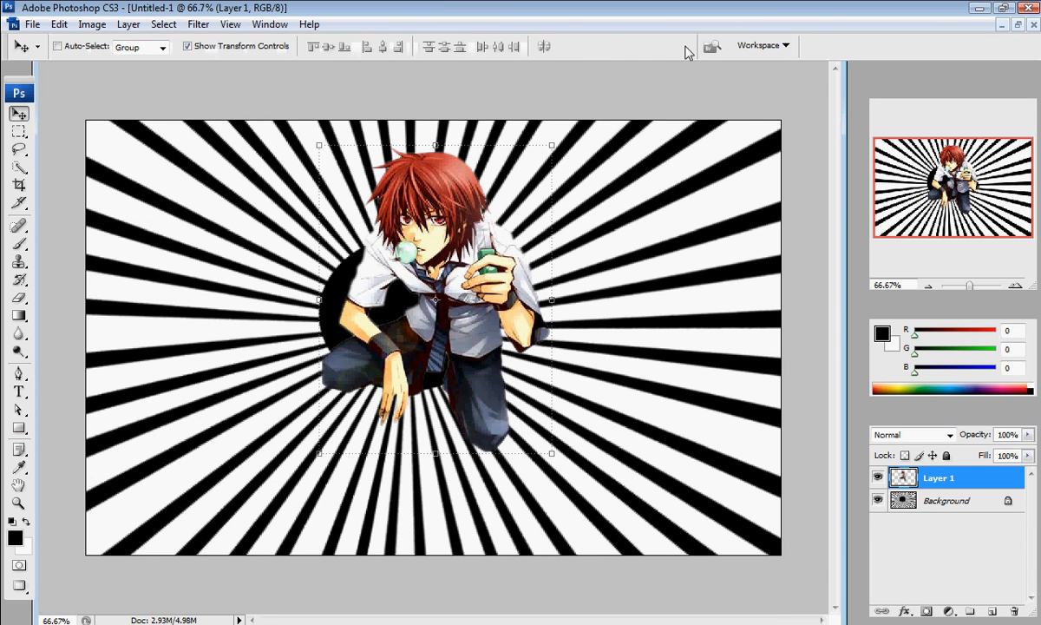
Step: Try a Multiply drop shadow on the character layer at -135°, with distance 37 px, spread 24% and size 0 px
click(1032, 424)
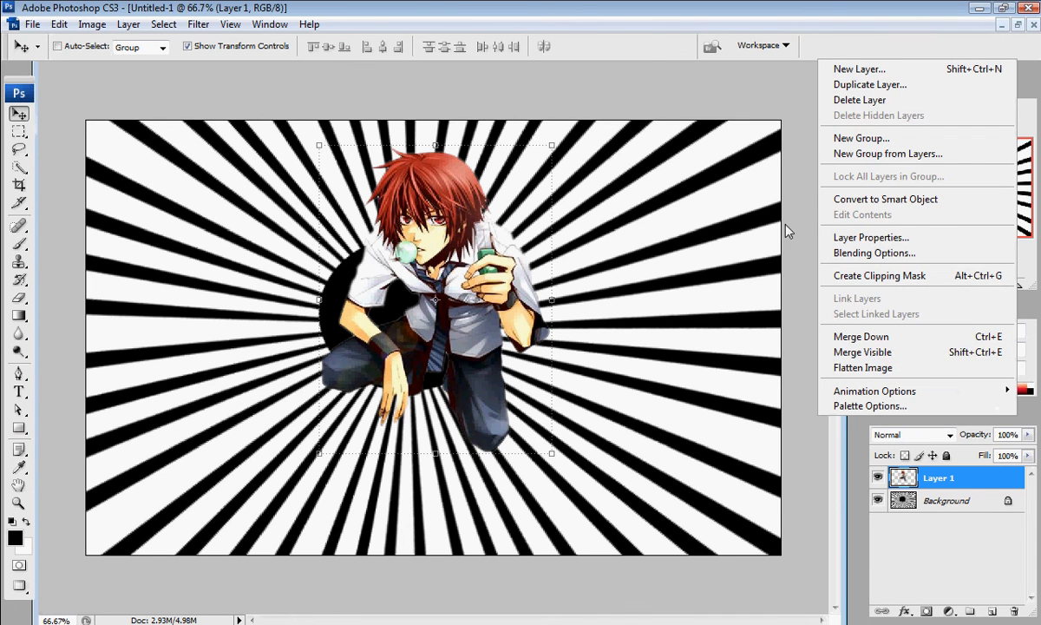
click(220, 19)
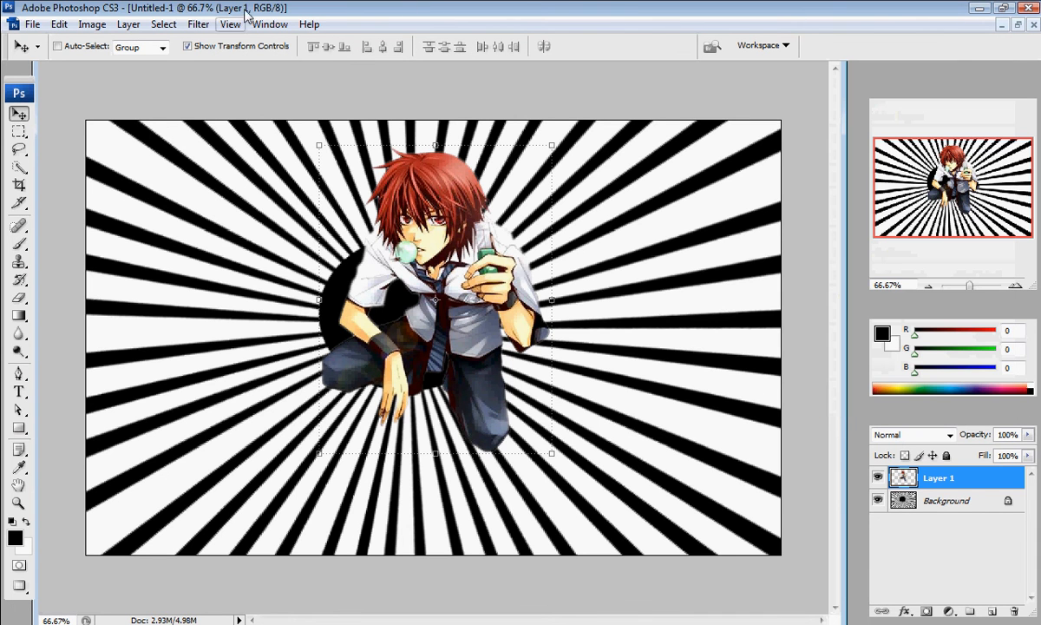
click(132, 24)
mouse_move(206, 119)
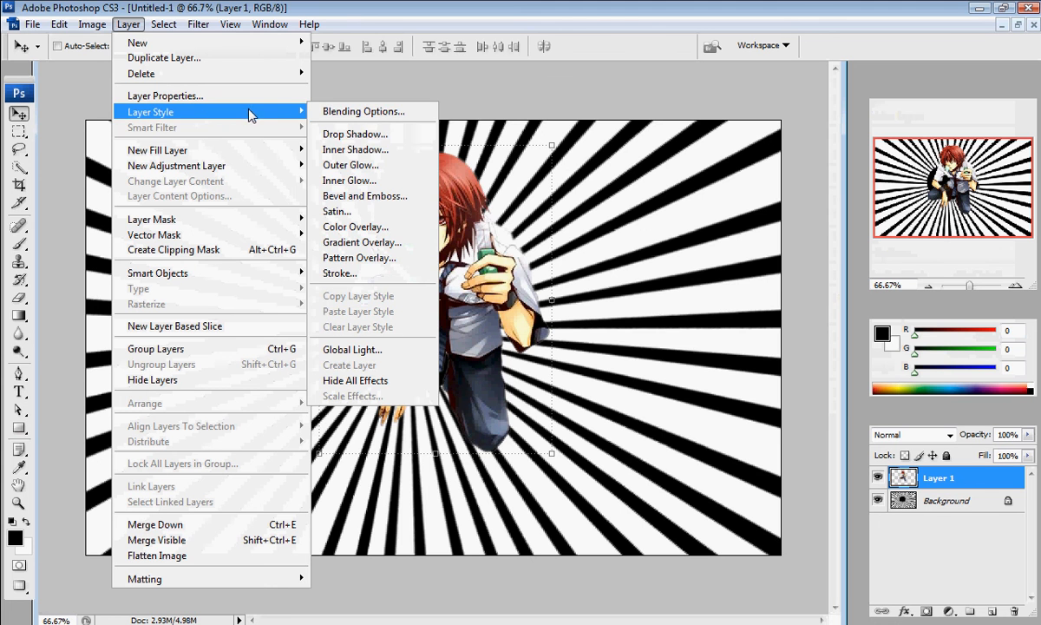
click(322, 135)
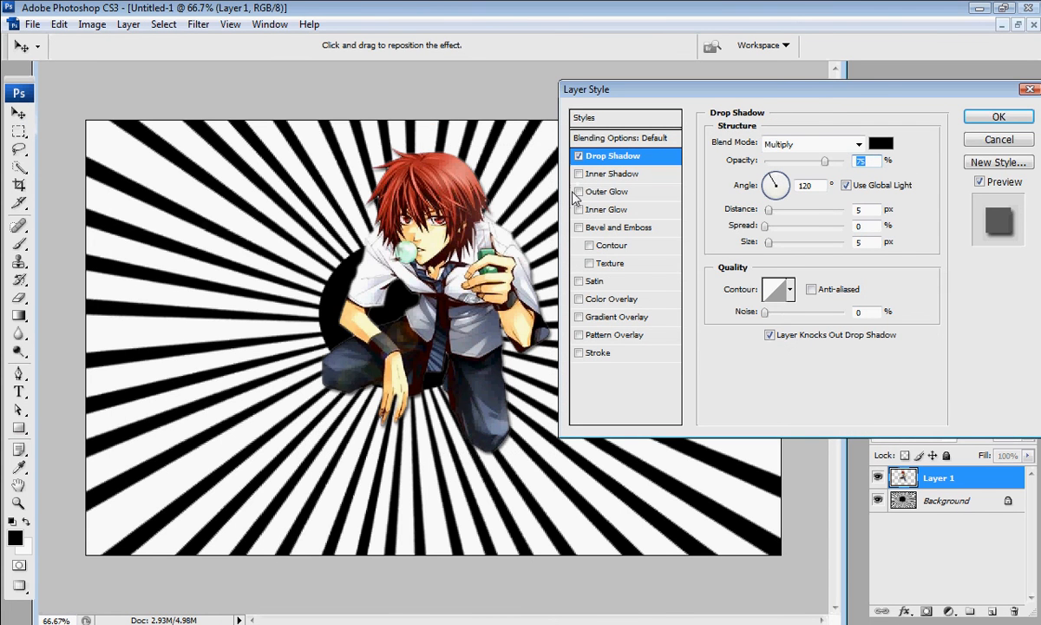
drag(768, 213, 802, 242)
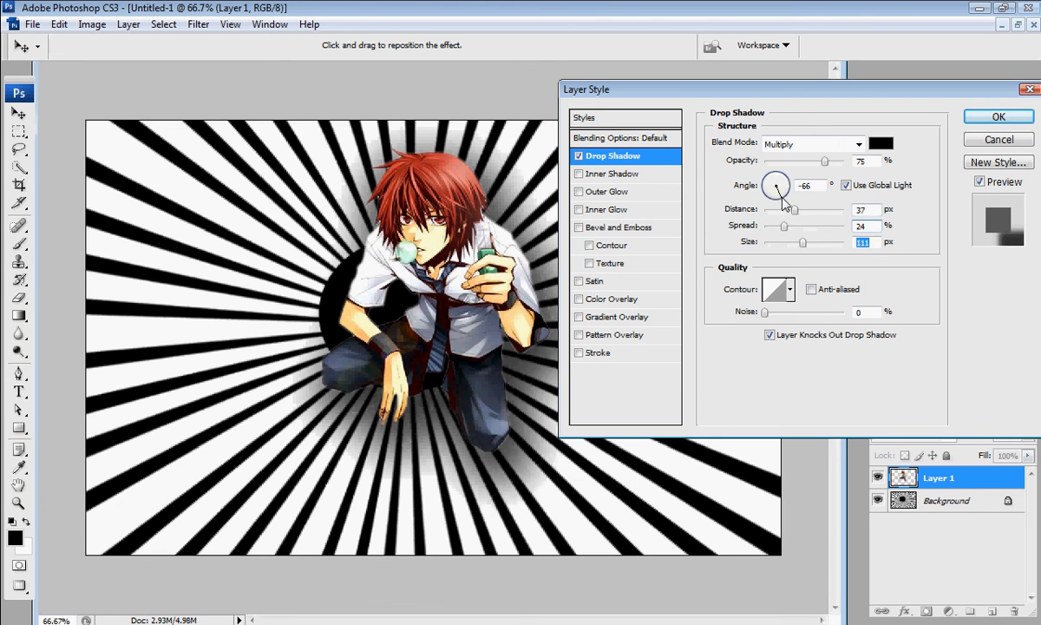
click(783, 197)
drag(783, 200, 745, 218)
drag(802, 242, 733, 248)
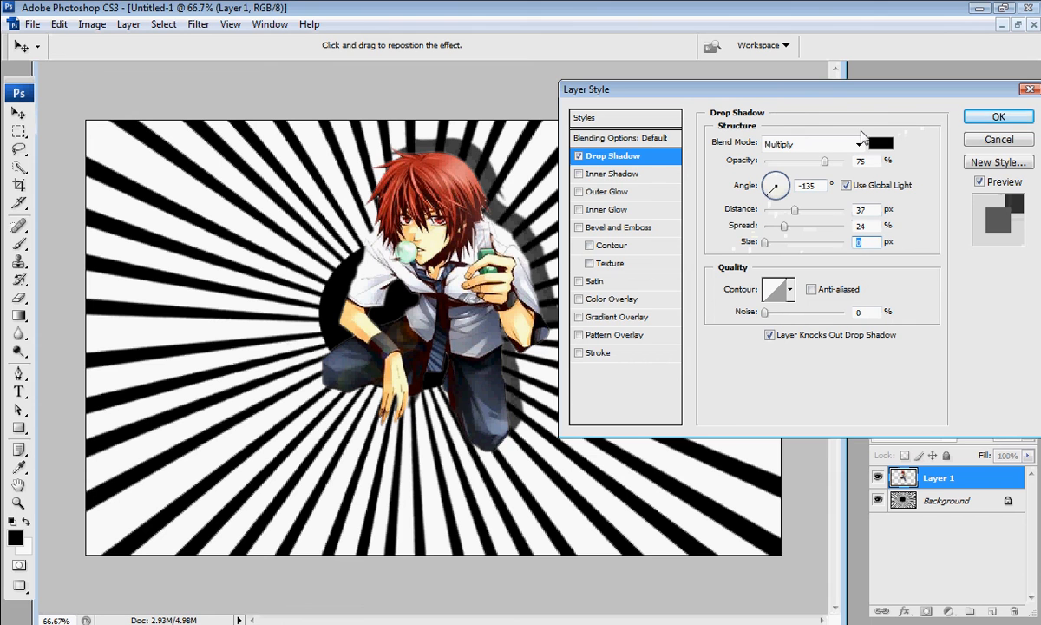
Step: Try an outer glow on the character with the Red, Green gradient, spread 18% and size 250 px, and discard the layer style
click(603, 191)
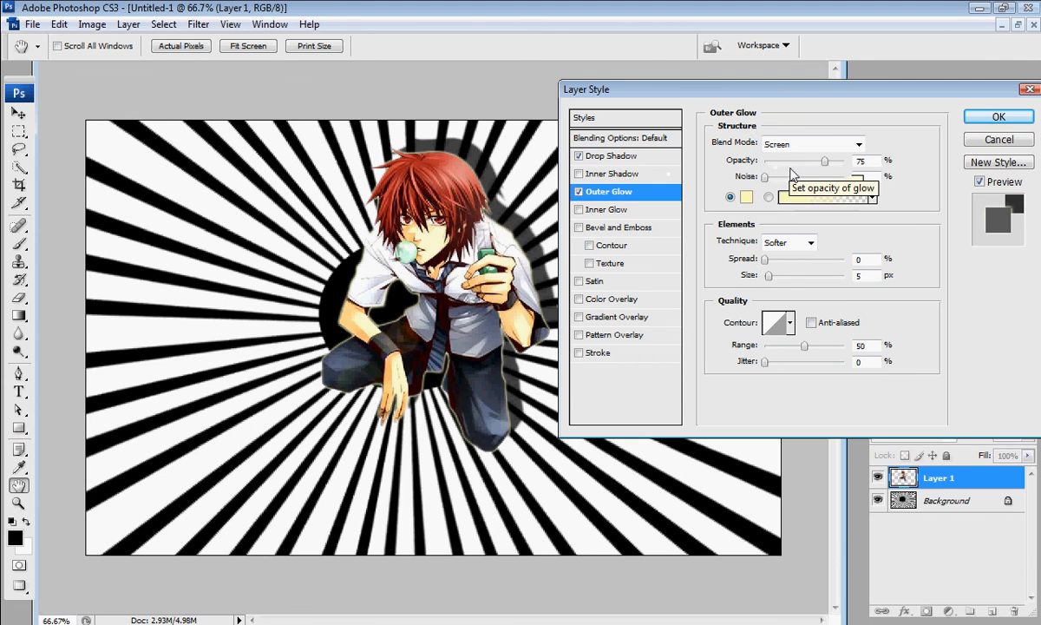
click(824, 197)
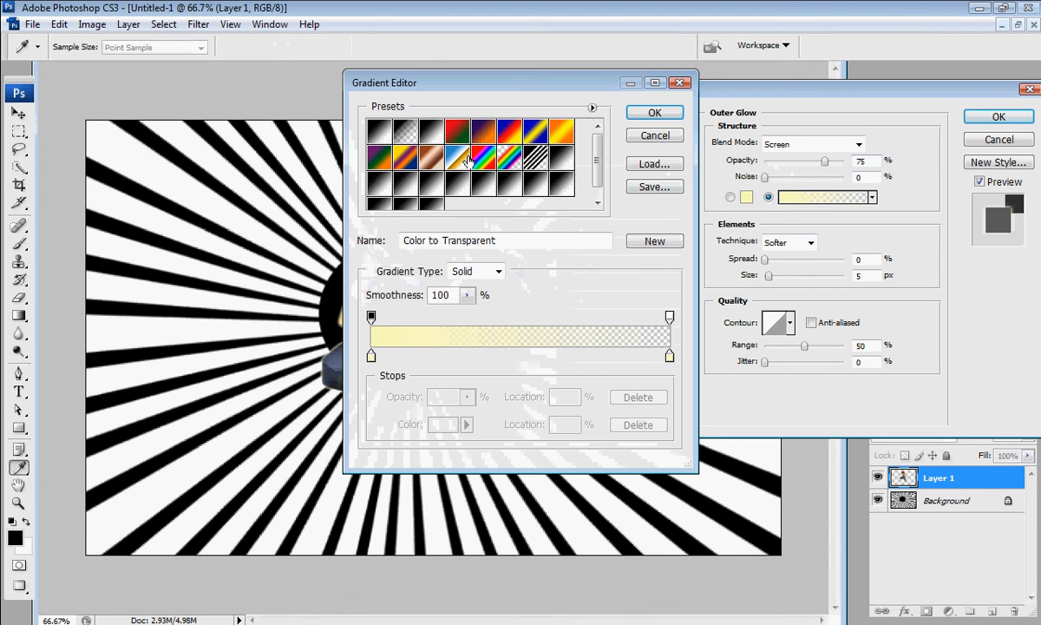
click(469, 133)
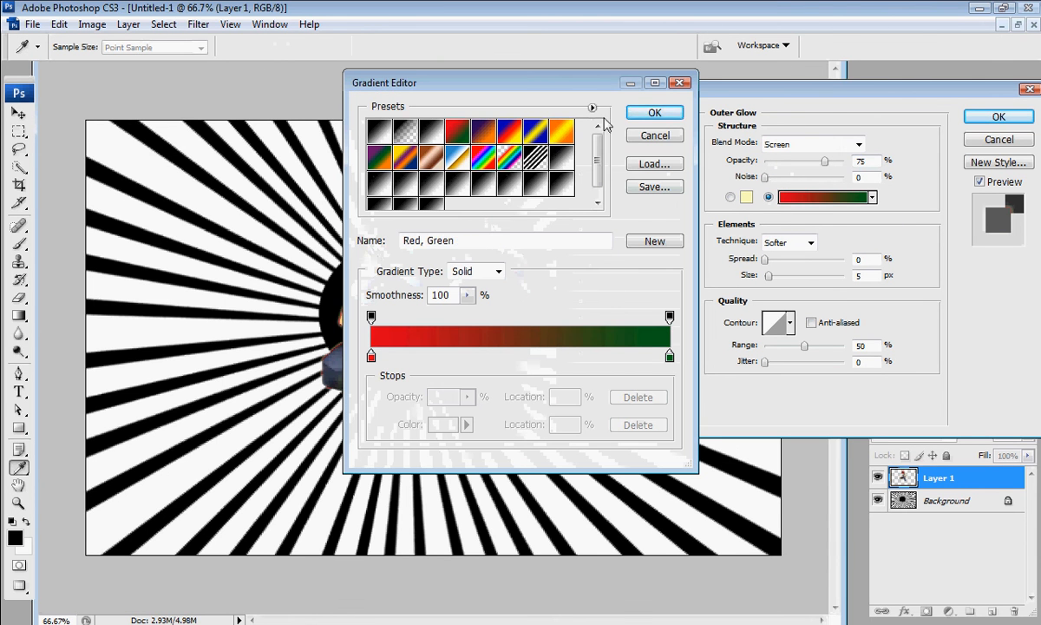
click(657, 113)
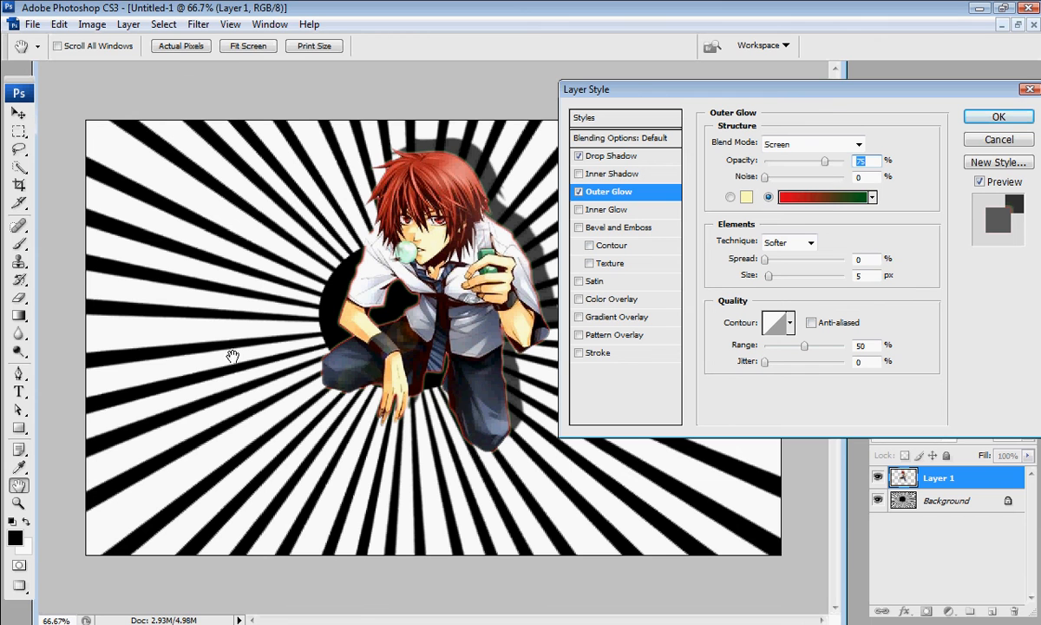
drag(768, 262, 844, 276)
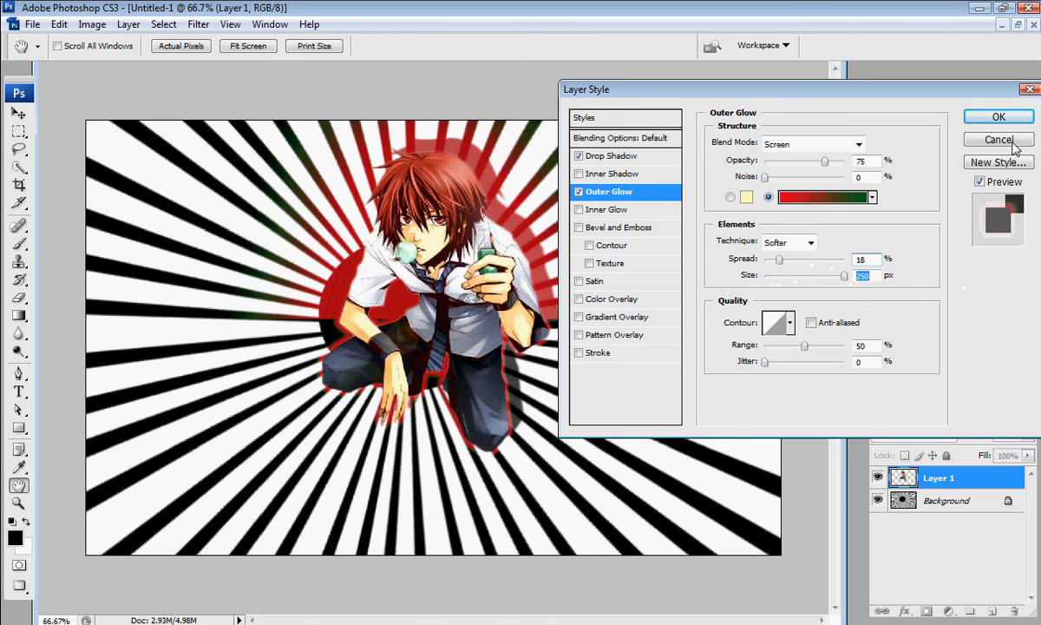
key(Return)
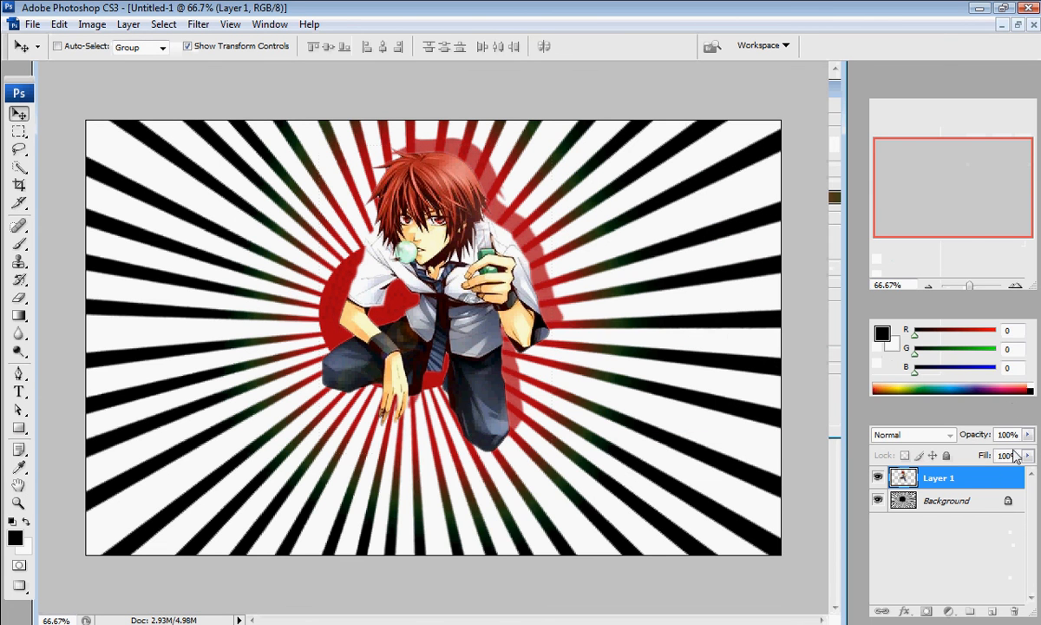
Step: Flatten the image and add the text "(DIVINE)" in 72 pt el&font gohtic! beside the character's head
click(1028, 420)
click(903, 367)
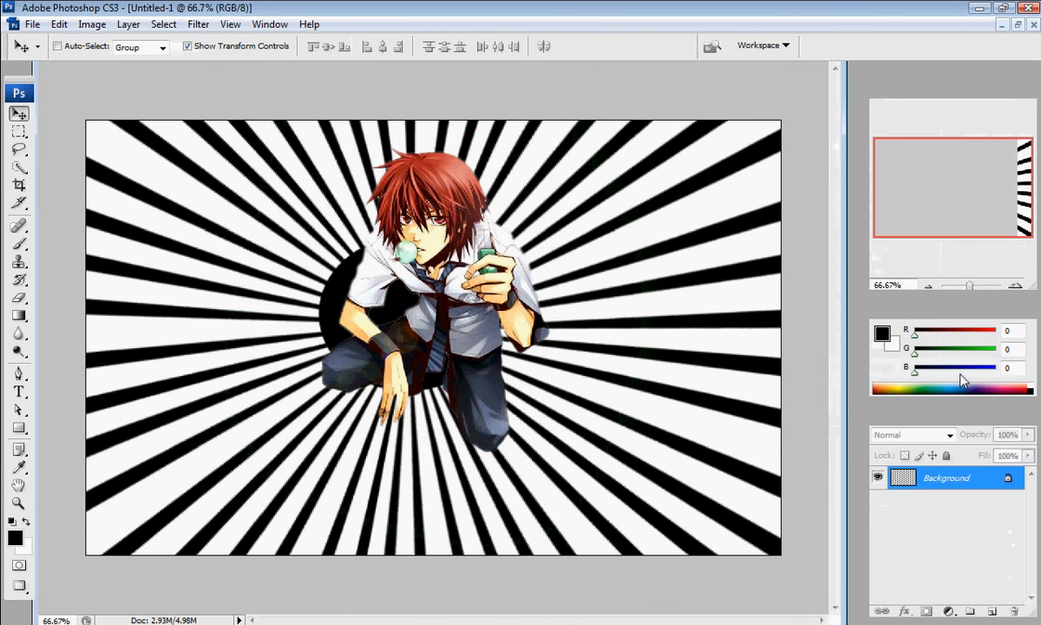
click(19, 392)
click(20, 392)
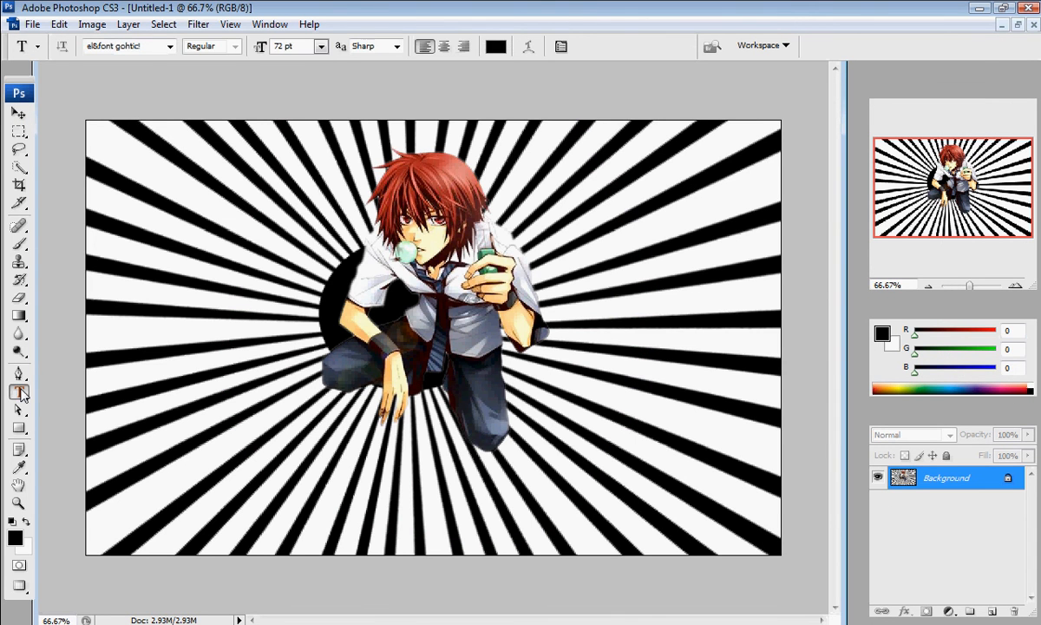
click(133, 229)
text(Death)
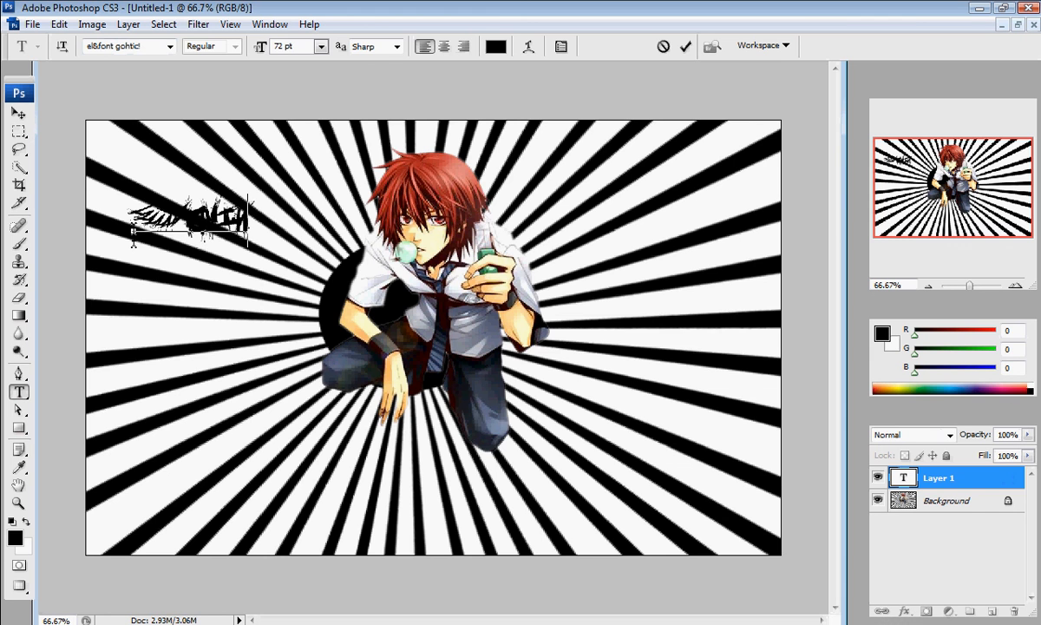
text(es)
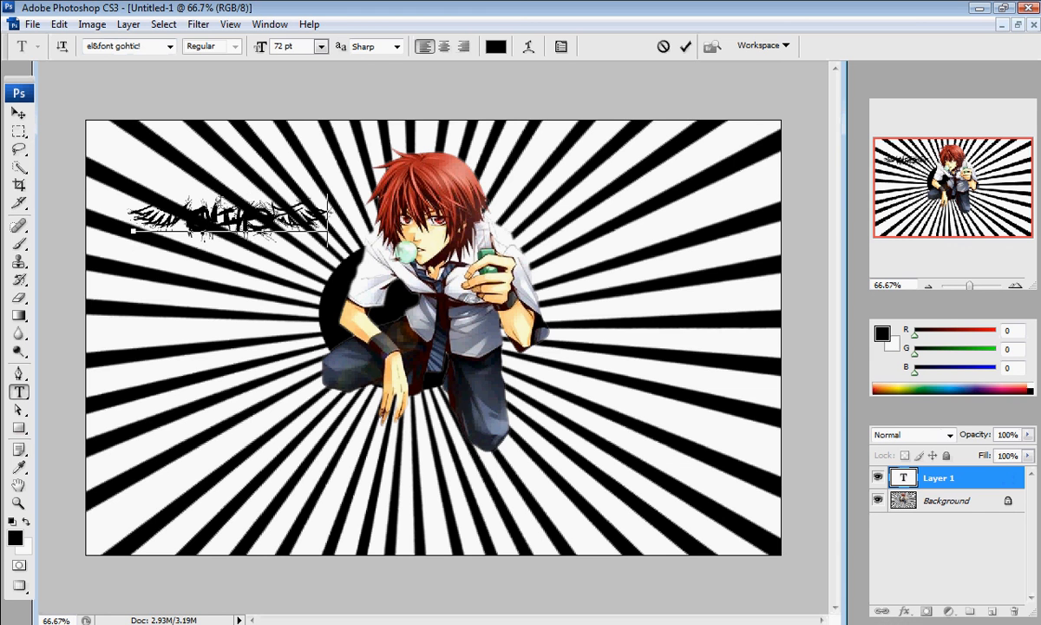
text(sn)
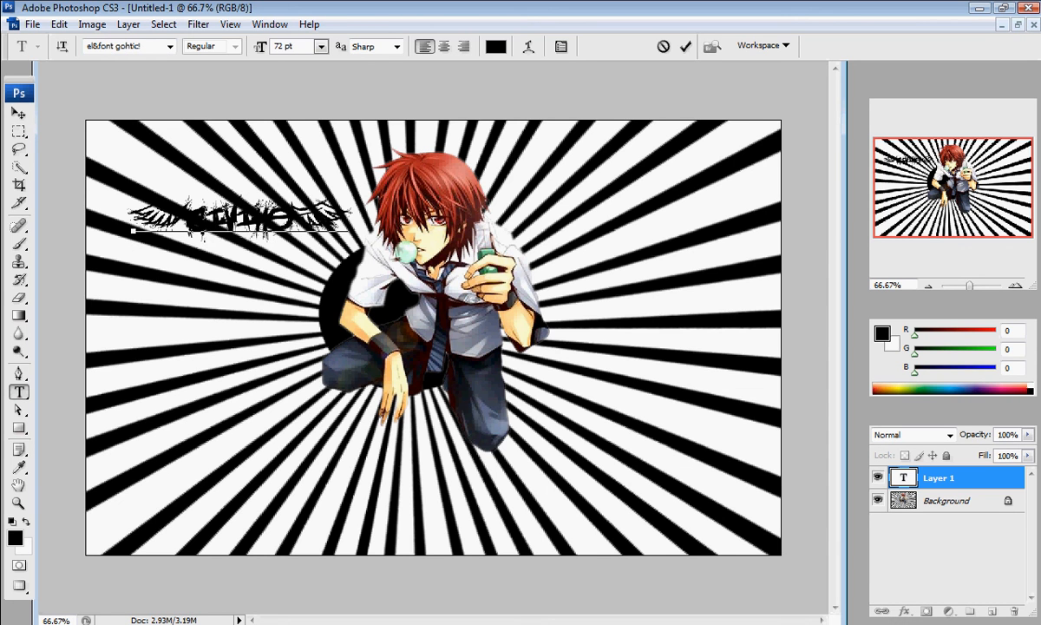
Step: Give the (DIVINE) text a drop shadow with a distance of 29 px and an angle of -76°
drag(323, 192, 117, 201)
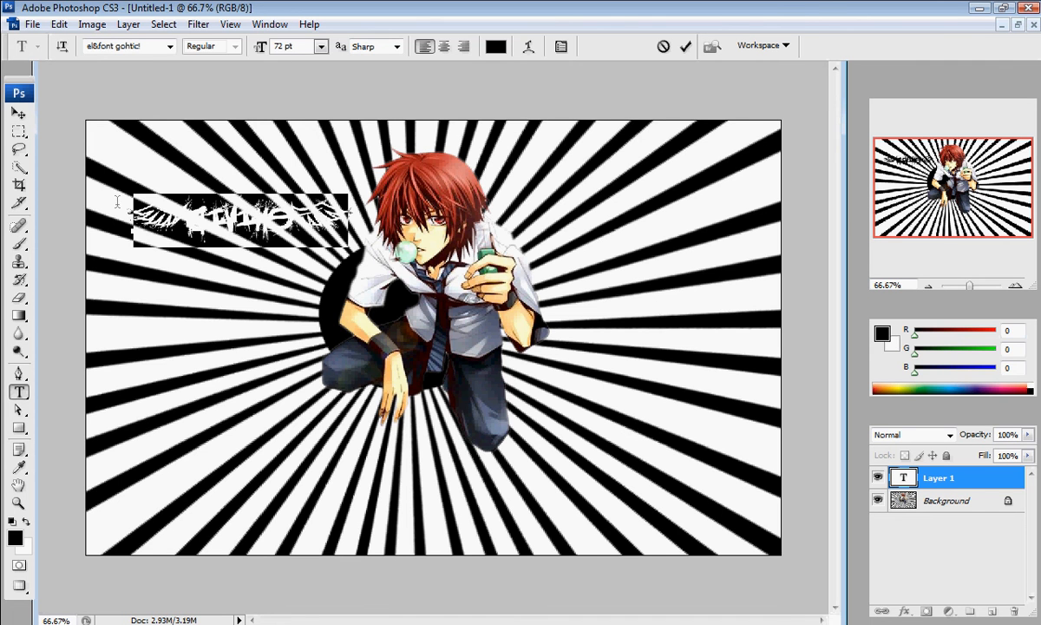
click(129, 24)
mouse_move(180, 114)
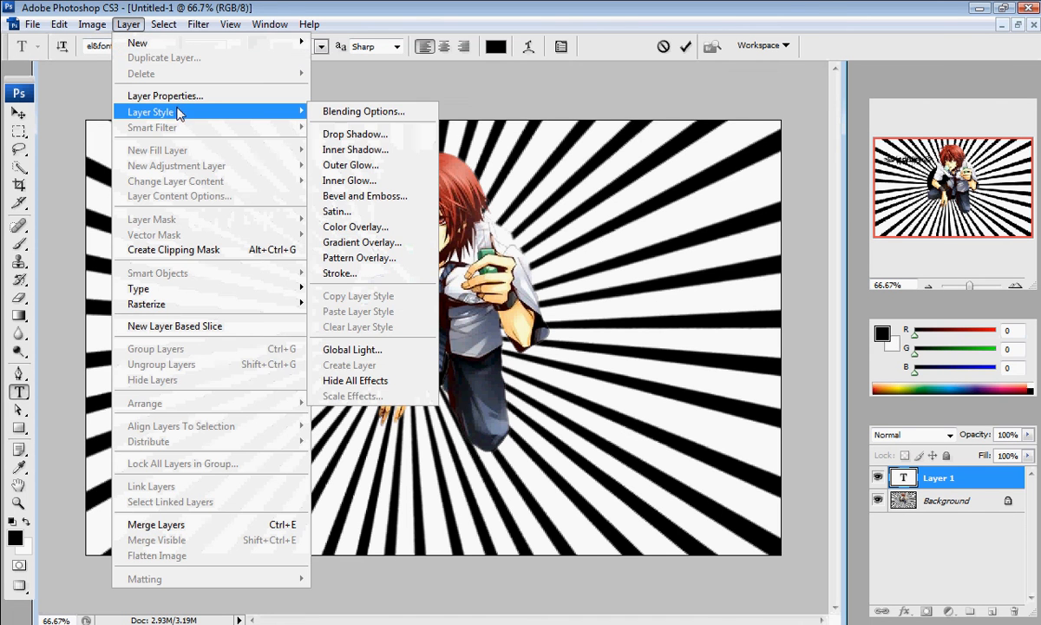
click(328, 133)
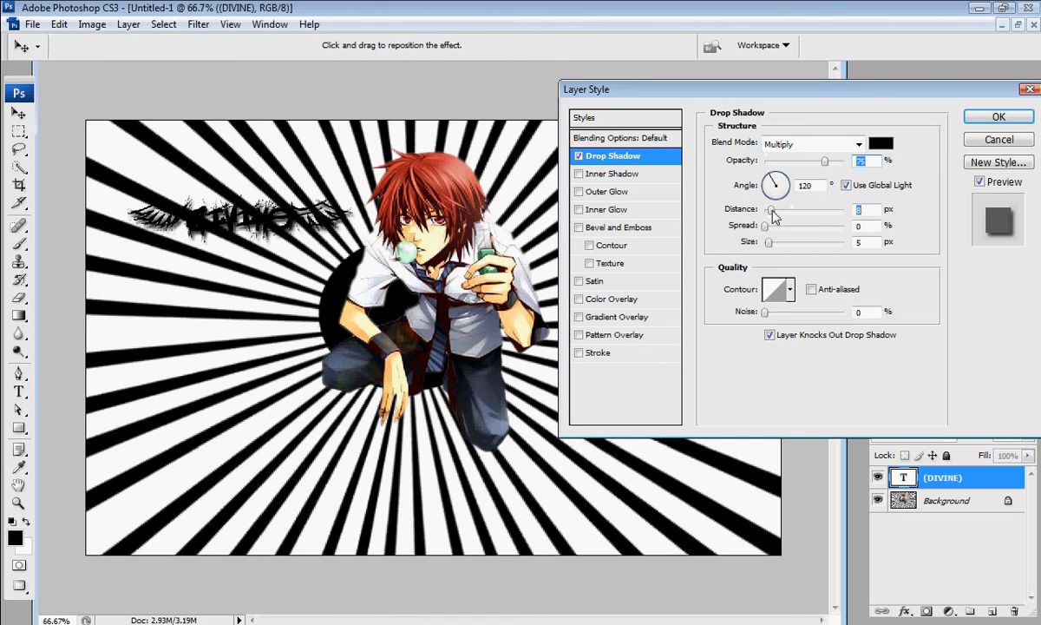
drag(768, 210, 788, 210)
click(779, 192)
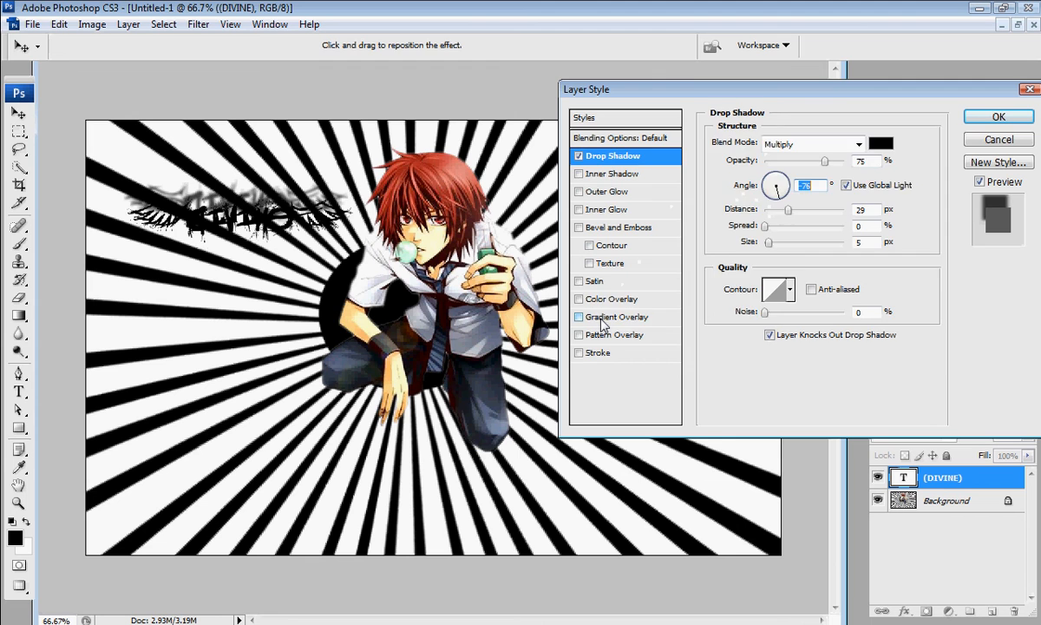
Step: Add a linear gradient overlay to the (DIVINE) text using the Yellow, Violet, Orange, Blue preset at an angle of -51°
click(583, 316)
click(803, 177)
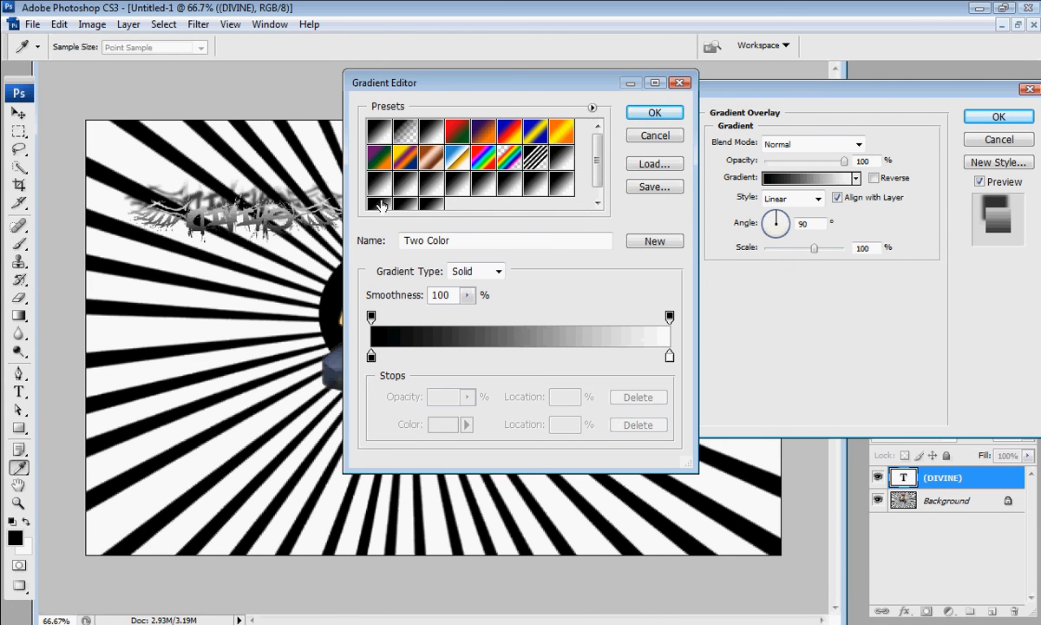
click(458, 132)
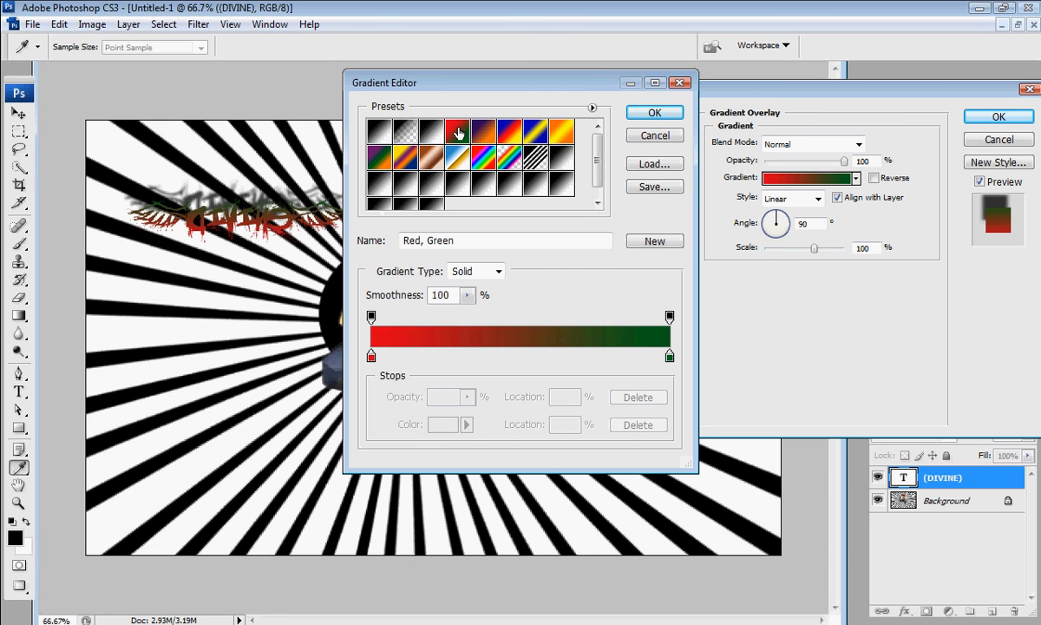
click(455, 159)
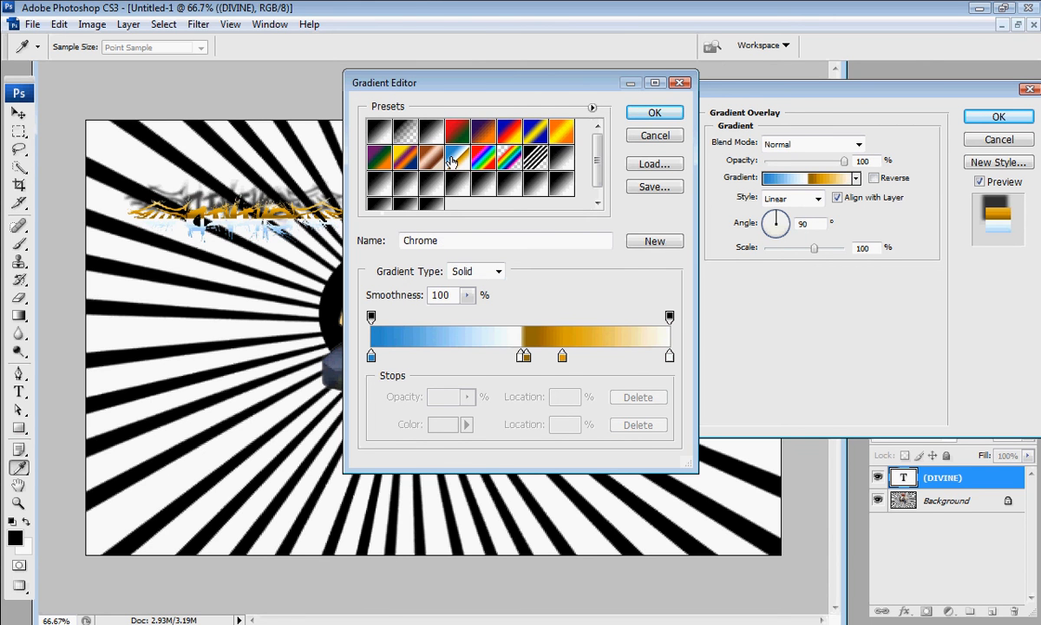
click(432, 158)
click(404, 156)
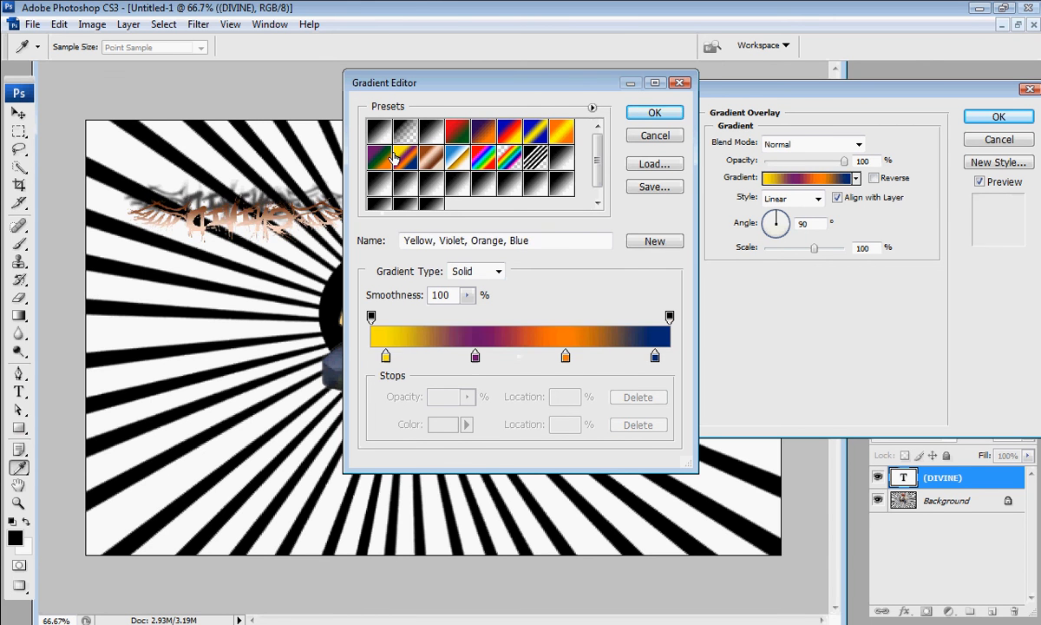
click(667, 118)
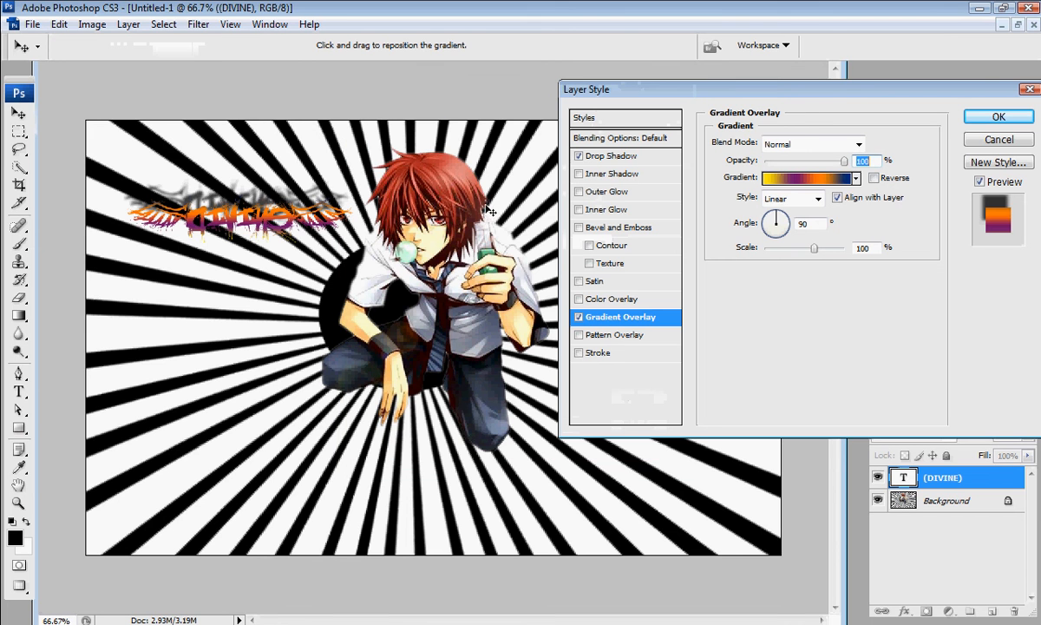
drag(769, 228, 765, 233)
click(785, 239)
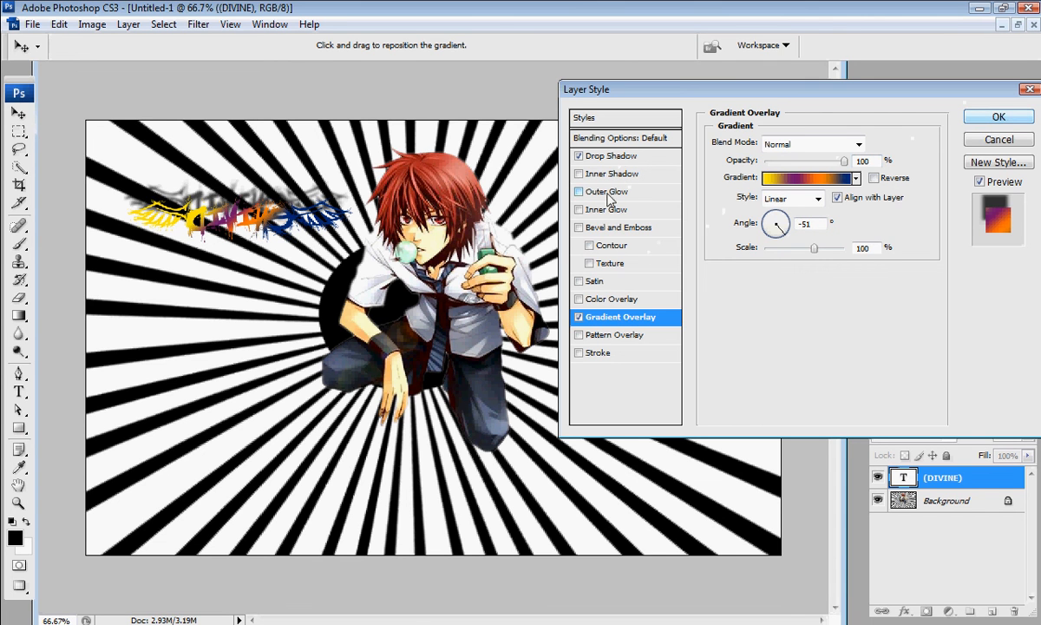
Step: Try Bevel and Emboss on the (DIVINE) text, turn it off again and apply the layer style
click(597, 229)
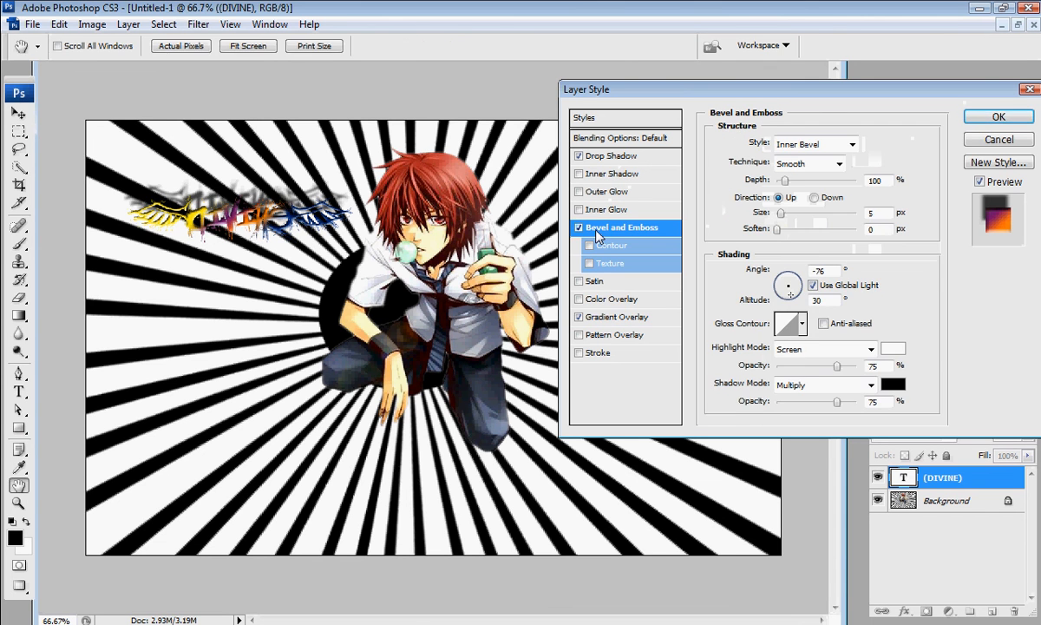
click(578, 227)
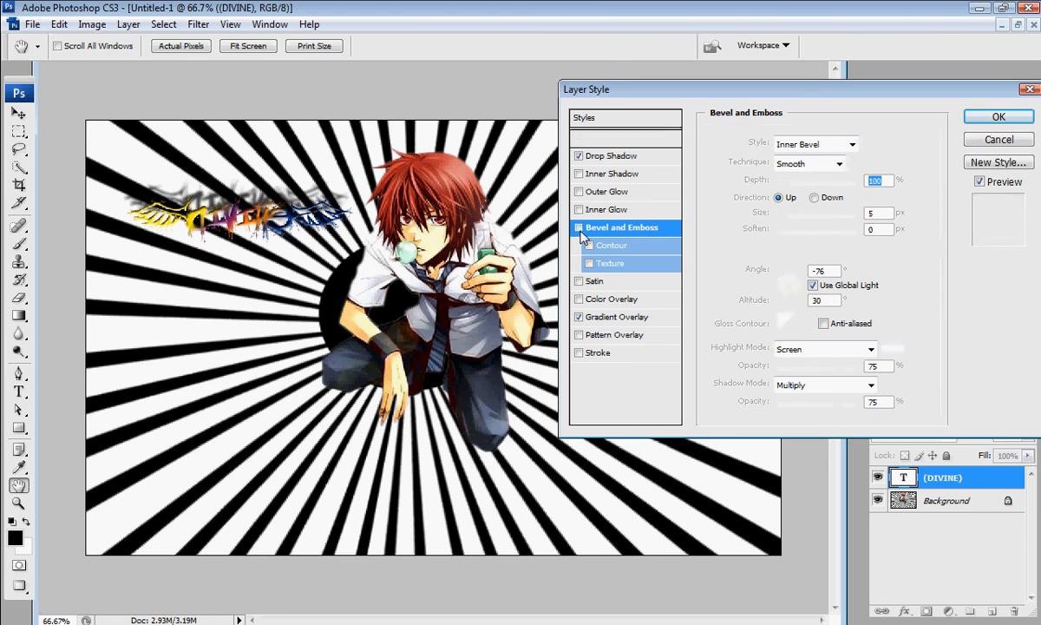
click(981, 117)
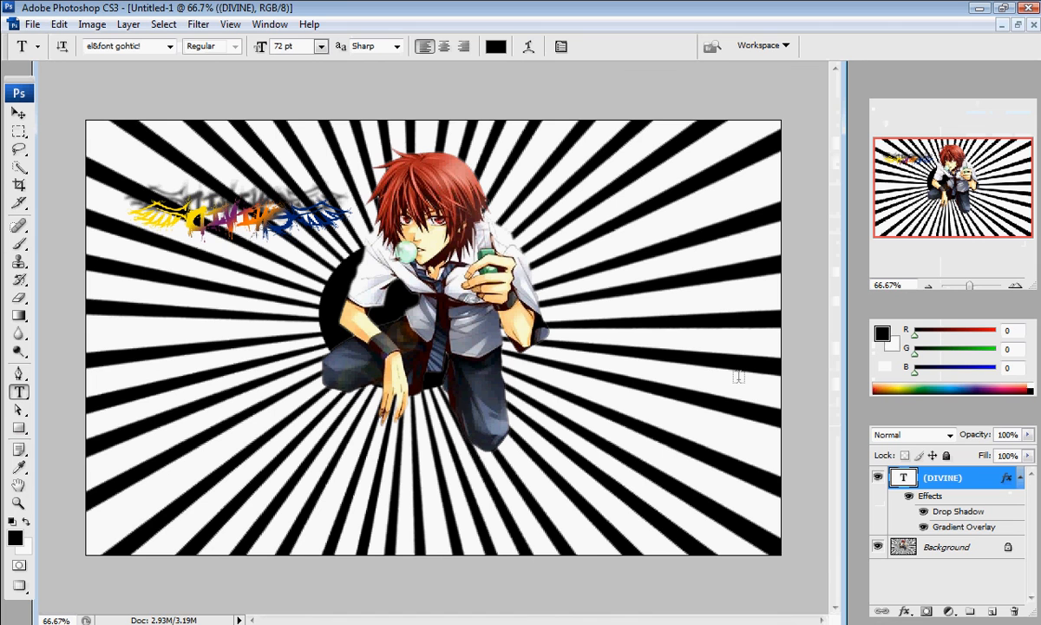
Step: Set the whole (DIVINE) text to 60 pt and its anti-aliasing to None
drag(327, 197, 132, 230)
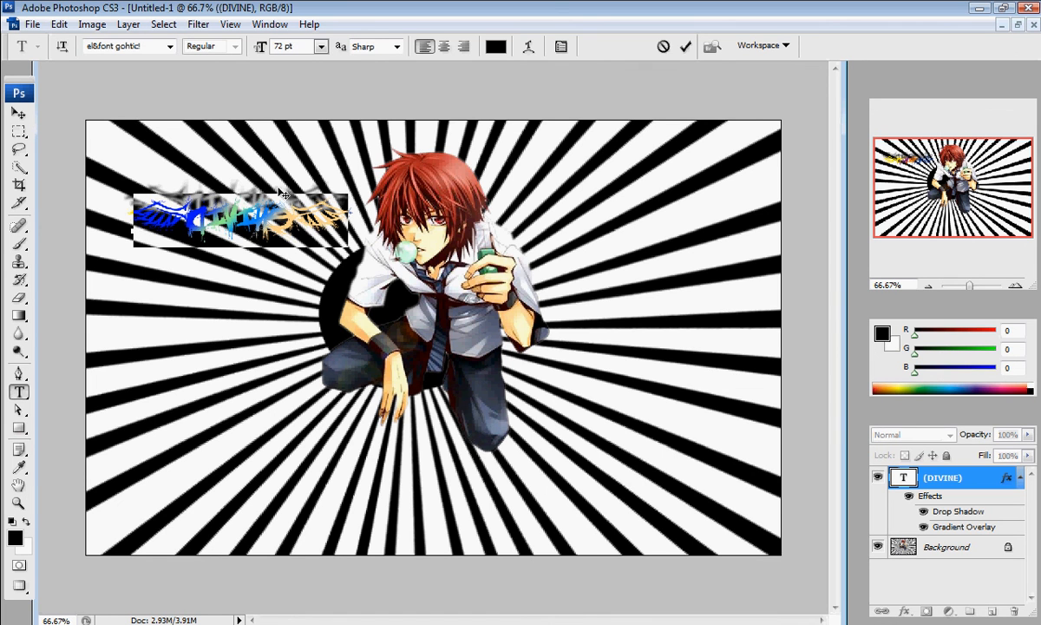
click(320, 46)
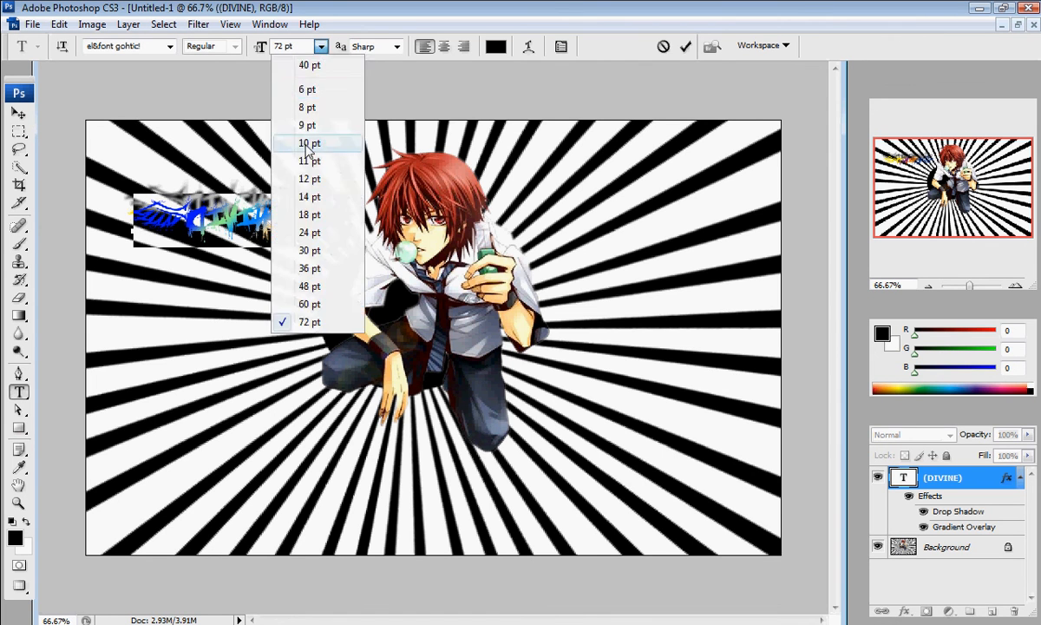
click(309, 233)
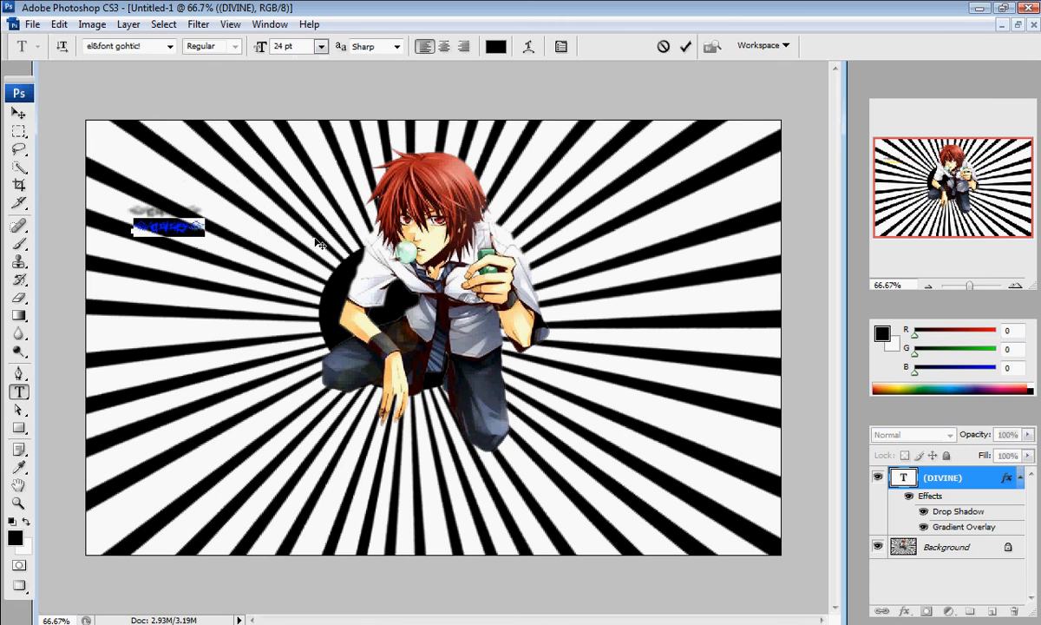
click(320, 46)
click(289, 289)
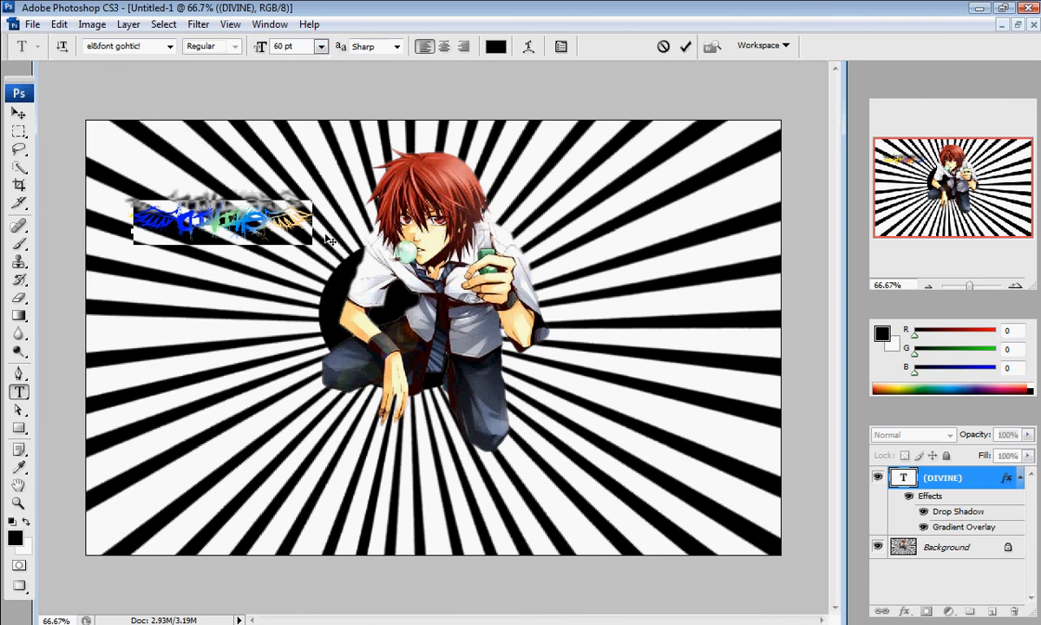
click(372, 50)
click(373, 62)
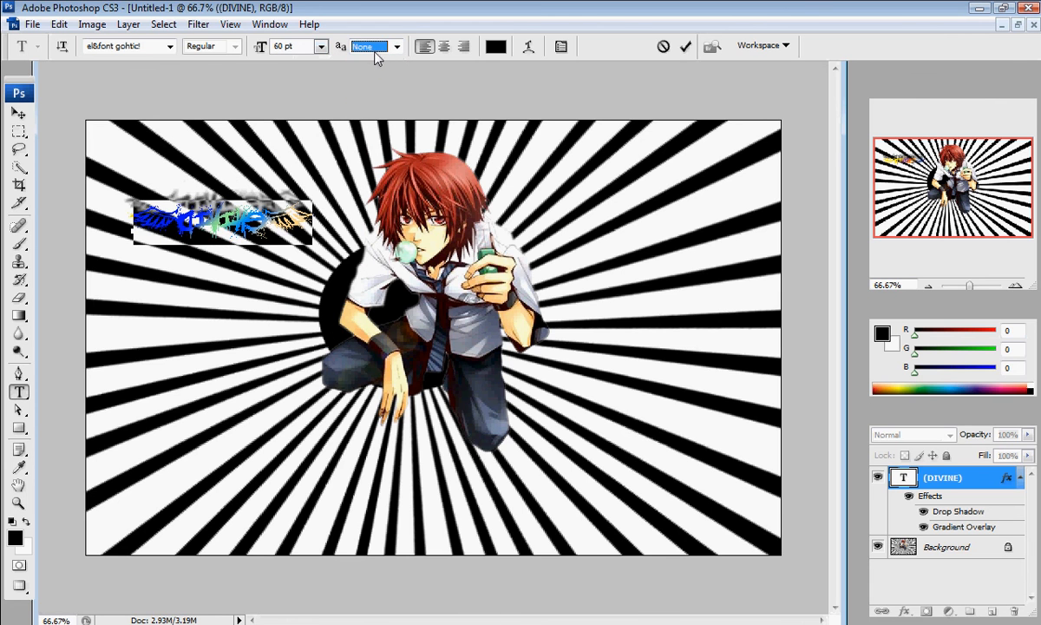
Step: Try Strong anti-aliasing on the (DIVINE) text and settle on Crisp
click(375, 51)
click(379, 100)
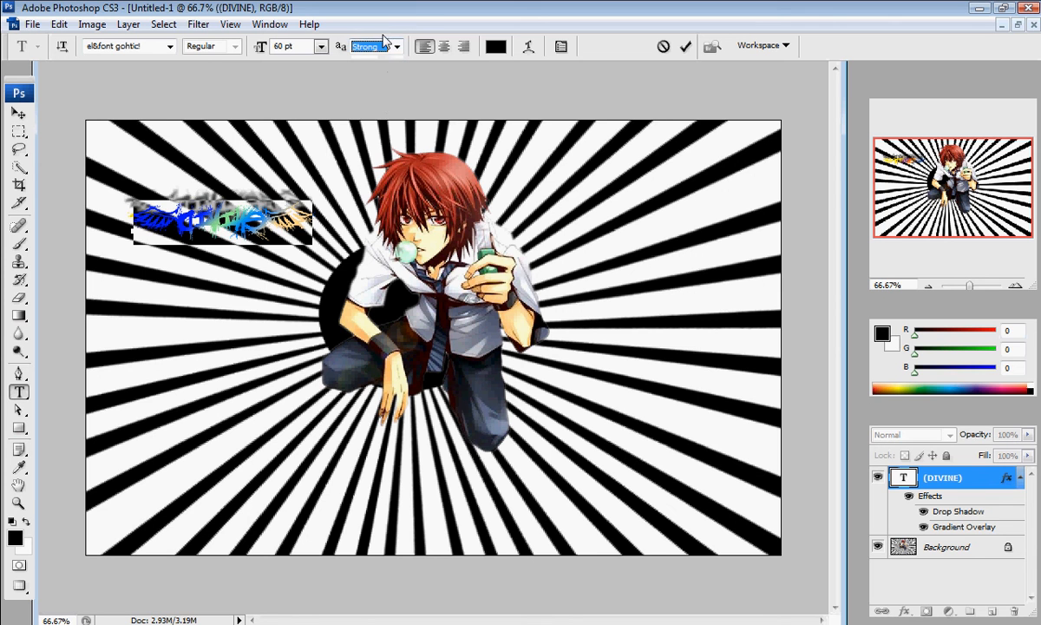
click(384, 50)
click(359, 78)
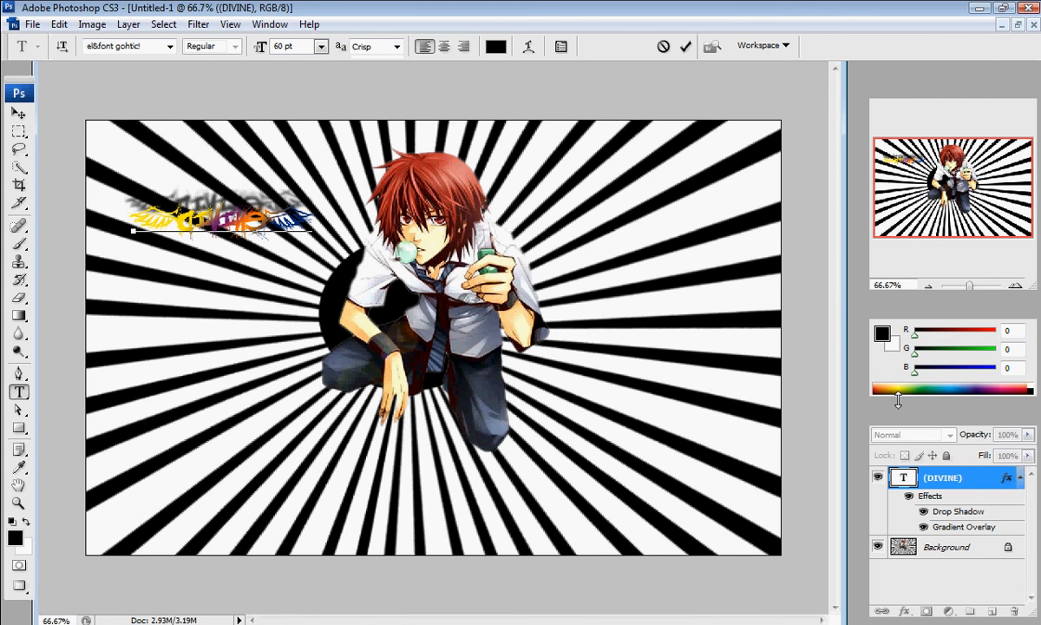
Step: Merge the (DIVINE) text layer down into the Background layer
click(1032, 427)
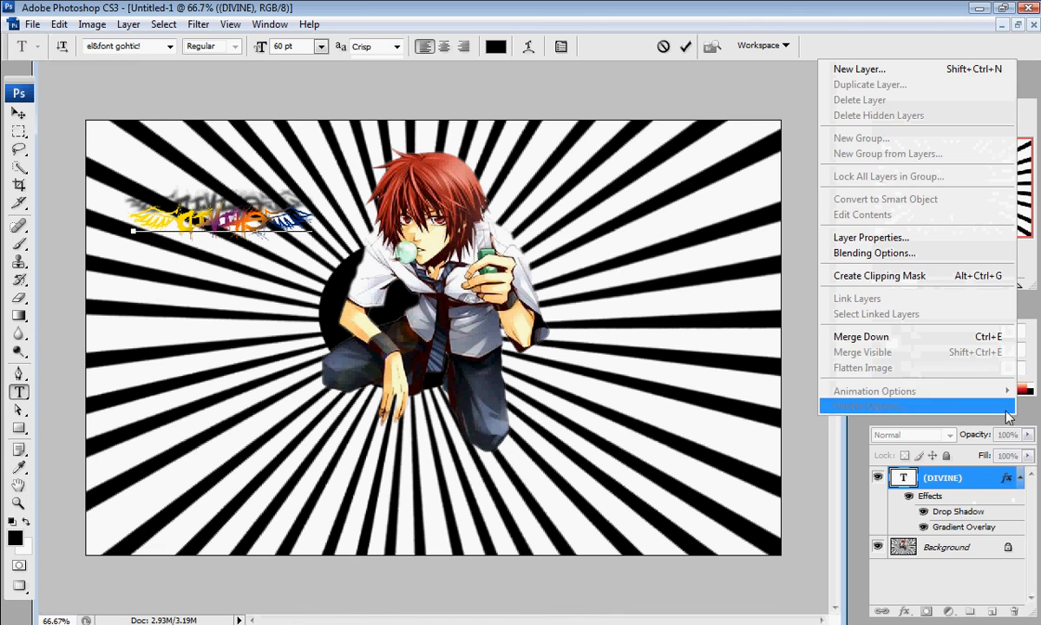
click(930, 343)
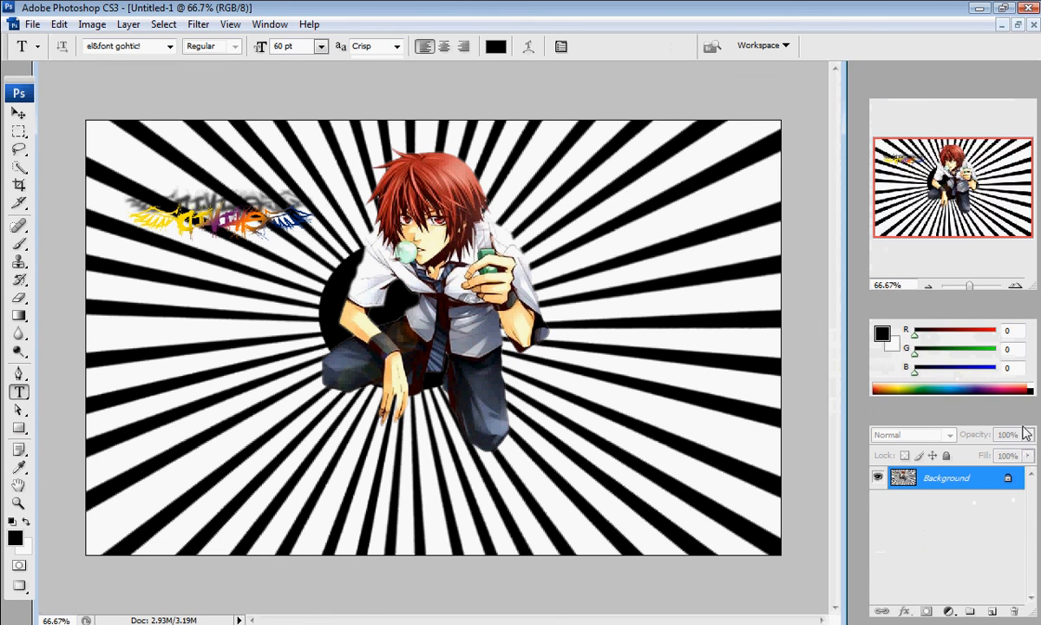
click(1033, 427)
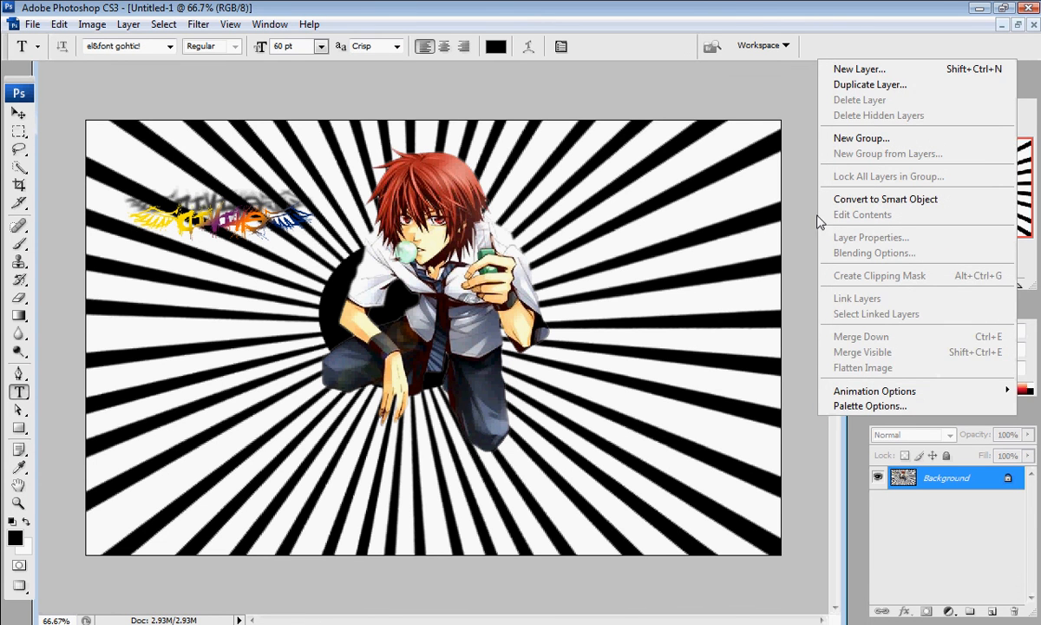
click(732, 4)
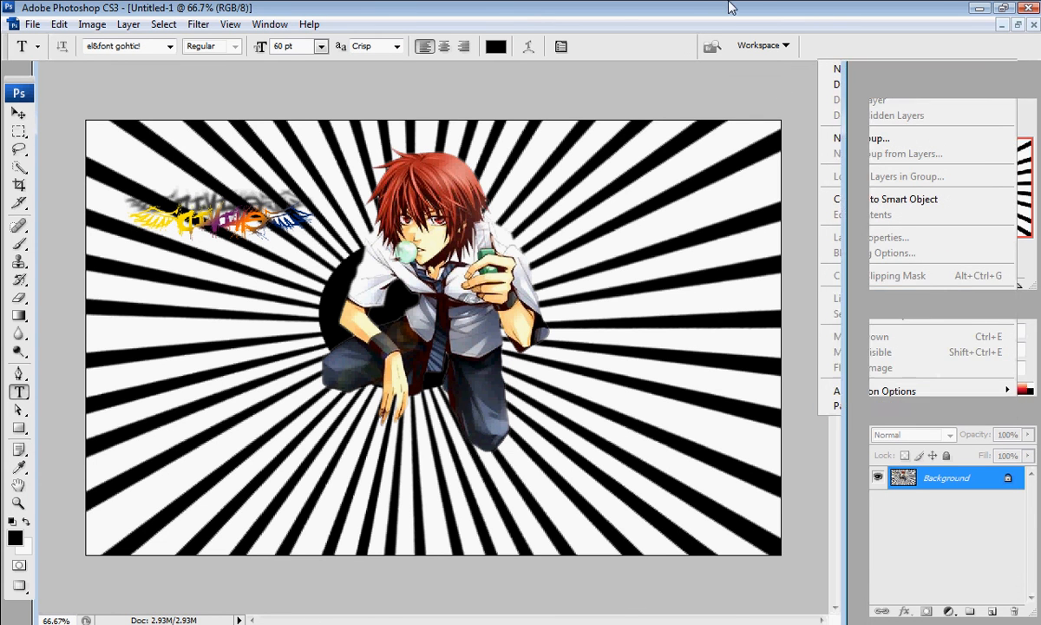
Step: Examine the file formats available for saving the merged image, including JPEG, and cancel without saving
click(37, 46)
click(32, 25)
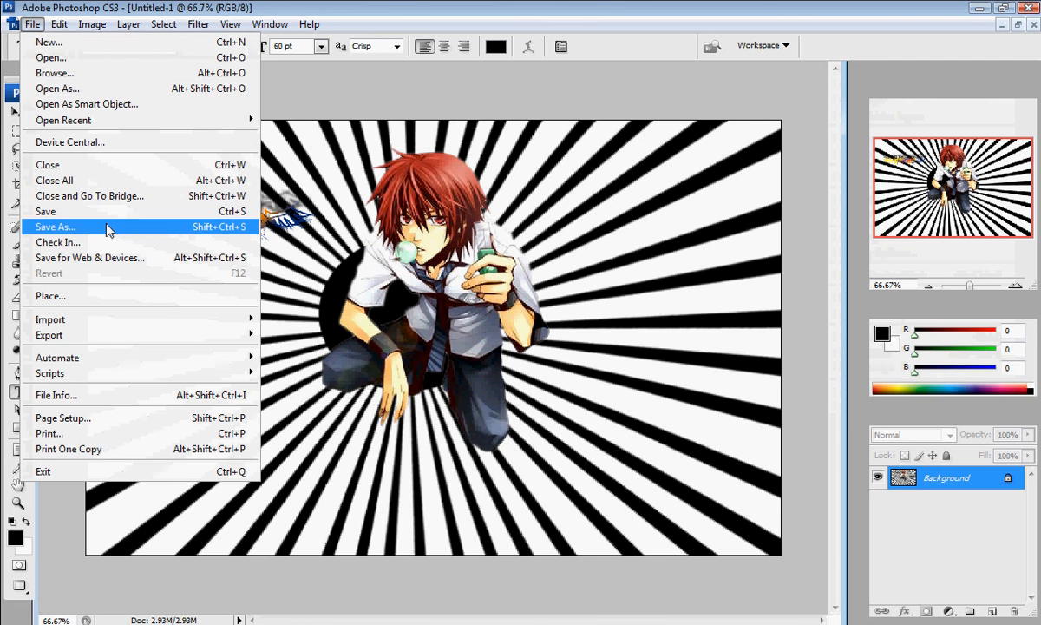
click(45, 211)
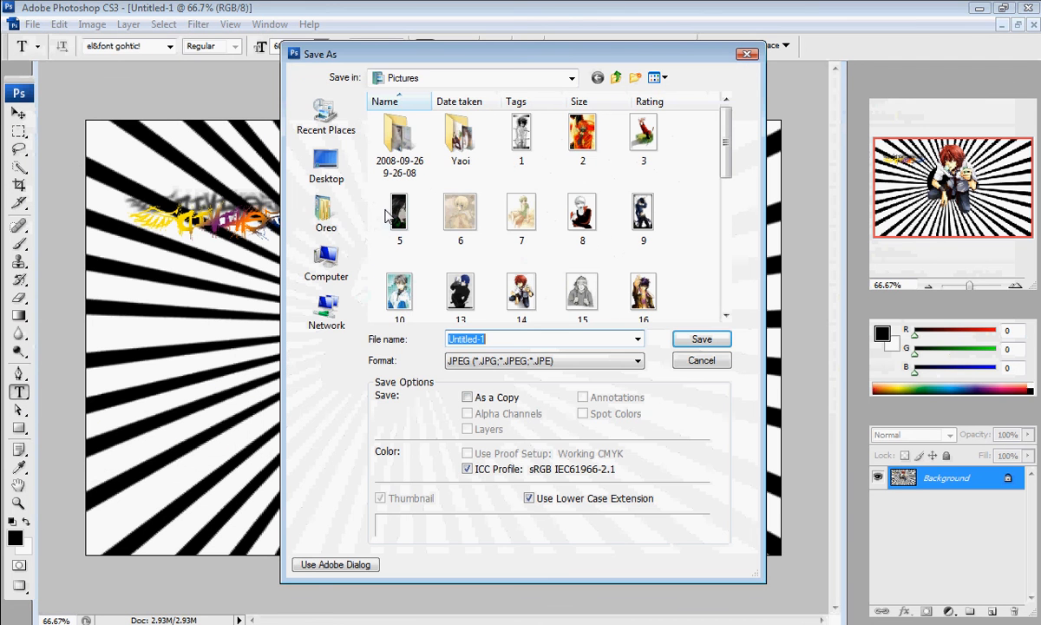
click(559, 363)
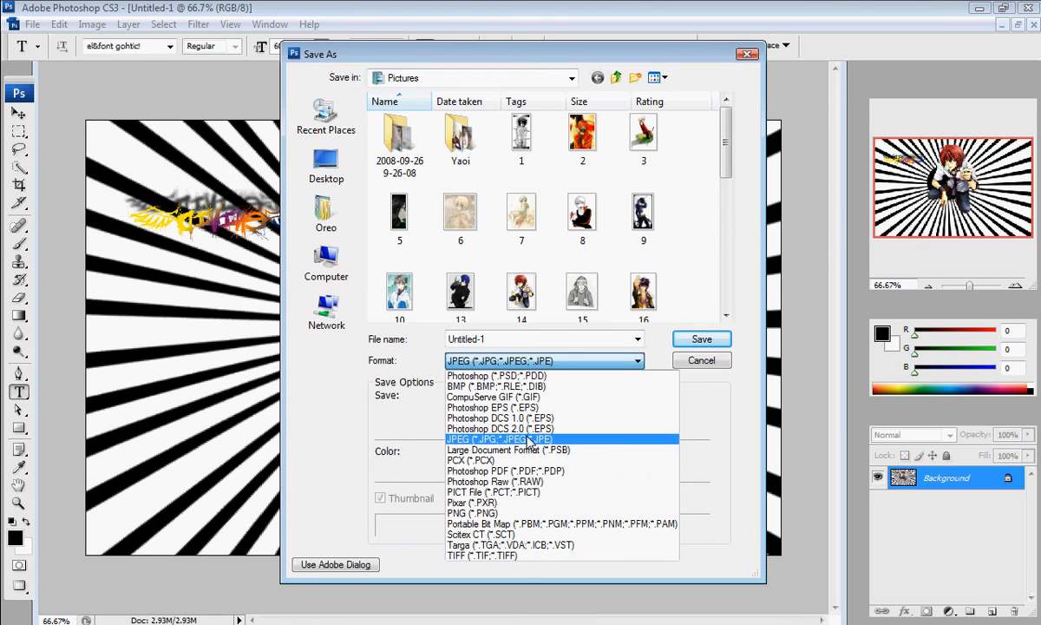
click(704, 366)
click(704, 365)
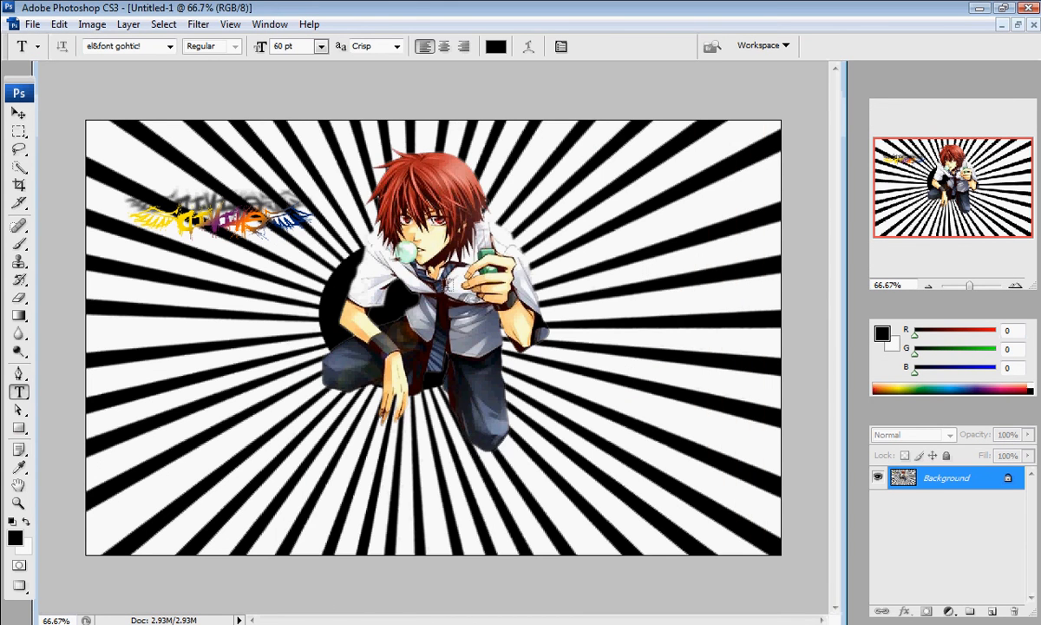